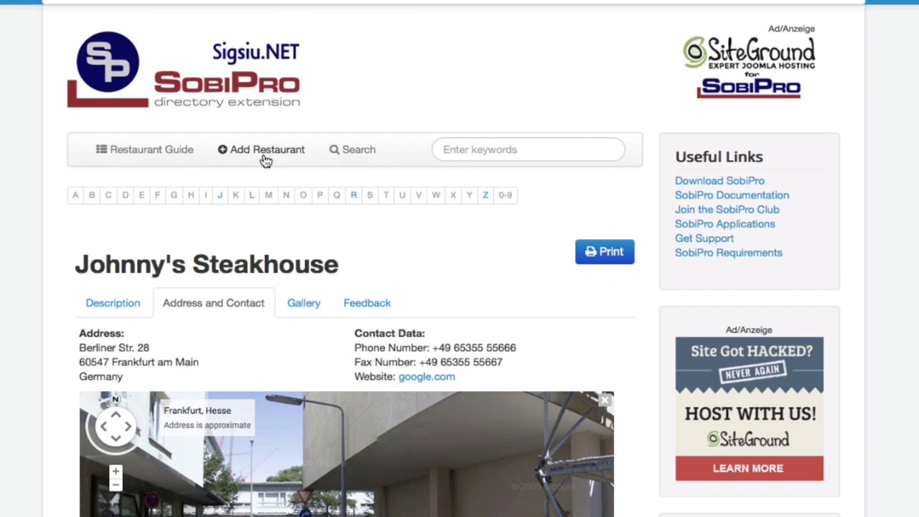
# - Open the Add Restaurant entry form from the restaurant page's top menu
pyautogui.click(266, 159)
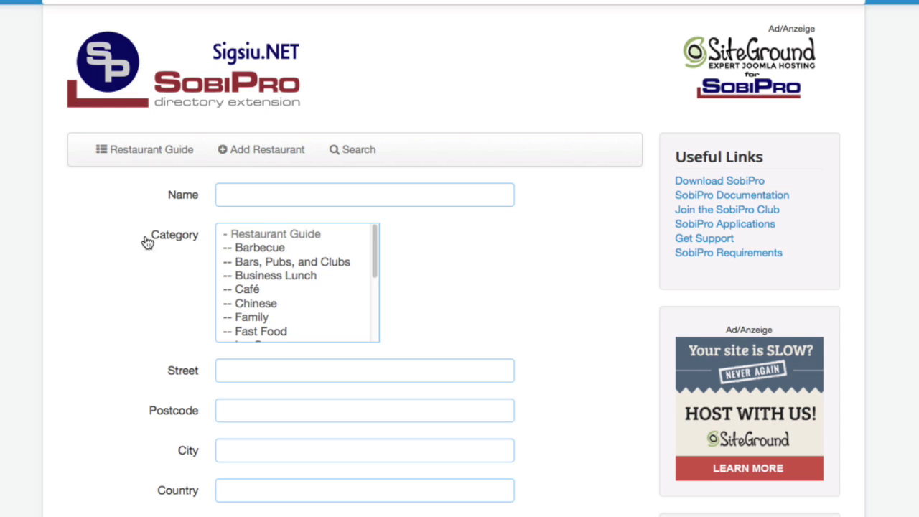
# - Enable the paid Map field and pin its marker at the browser-shared current location
pyautogui.scroll(-3, 125, 255)
pyautogui.scroll(-7, 124, 257)
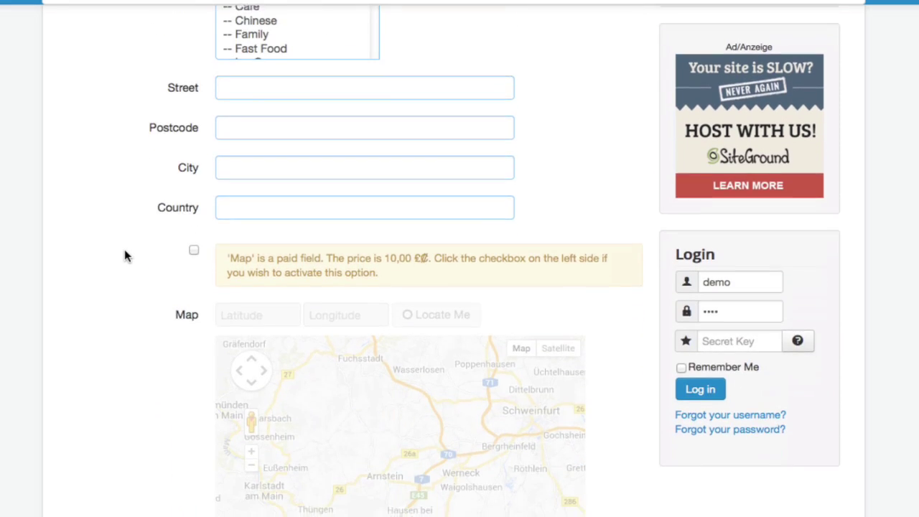
pyautogui.scroll(2, 159, 135)
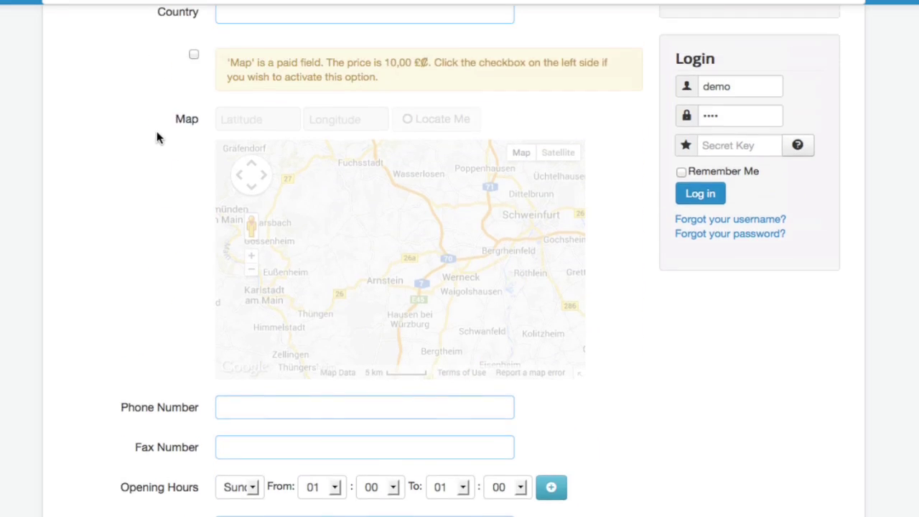
pyautogui.click(194, 61)
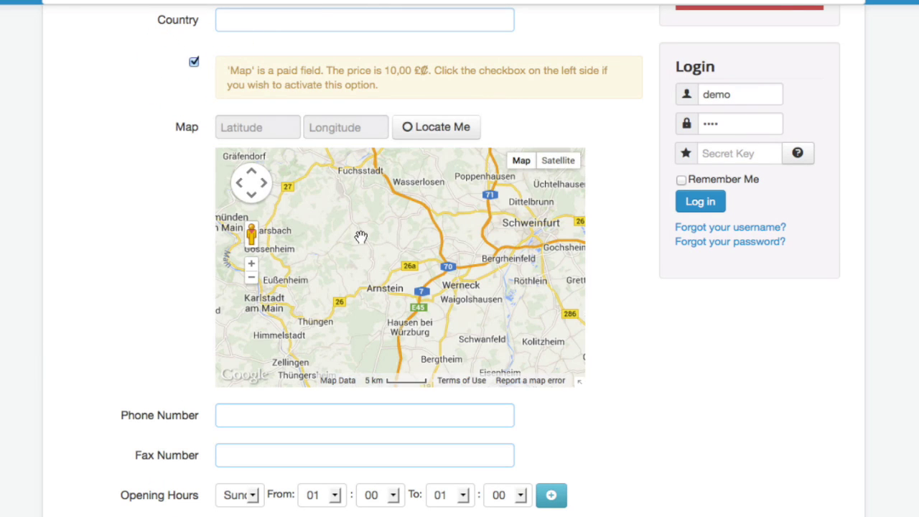
pyautogui.click(442, 131)
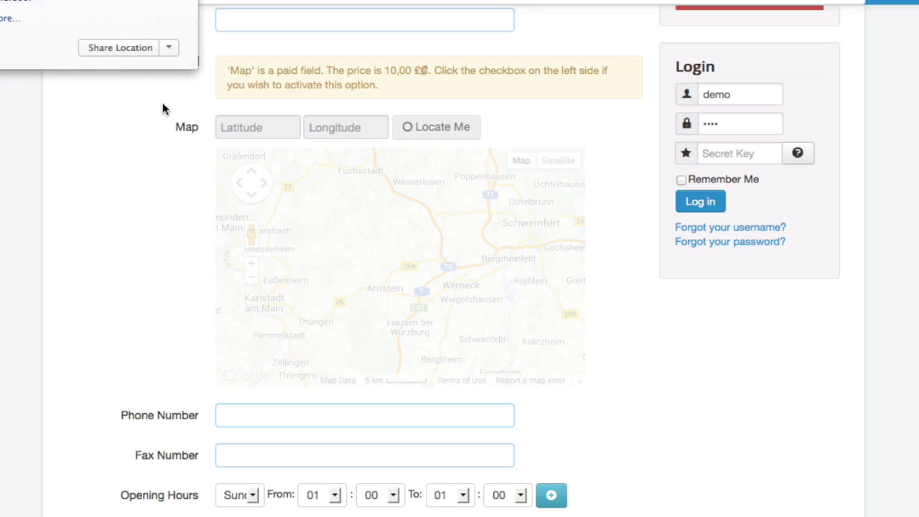
pyautogui.click(121, 47)
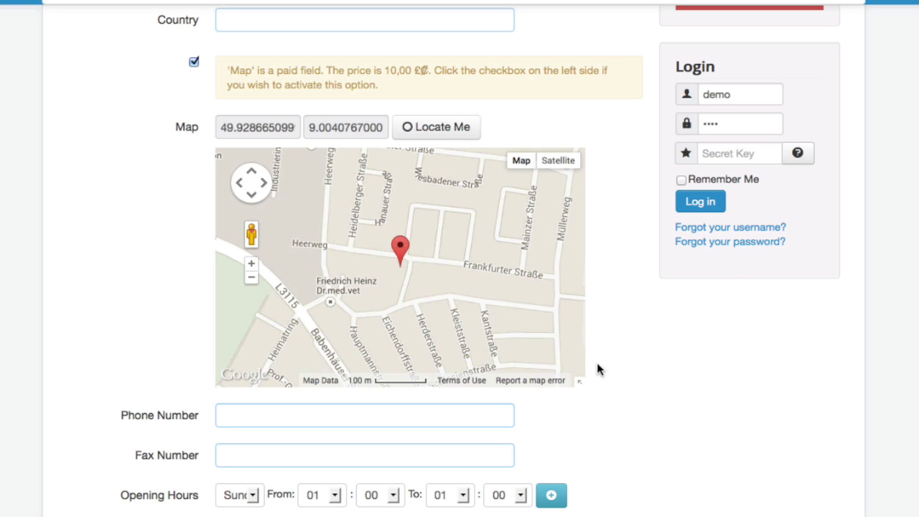
# - Drag the marker east along Frankfurter Straße, then reload a blank Add Restaurant form
pyautogui.moveTo(400, 249); pyautogui.dragTo(454, 251)
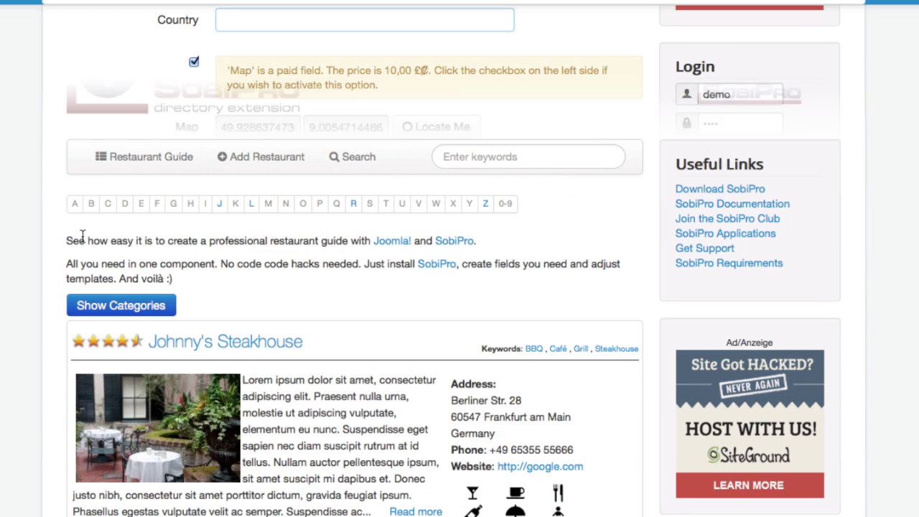
pyautogui.click(279, 168)
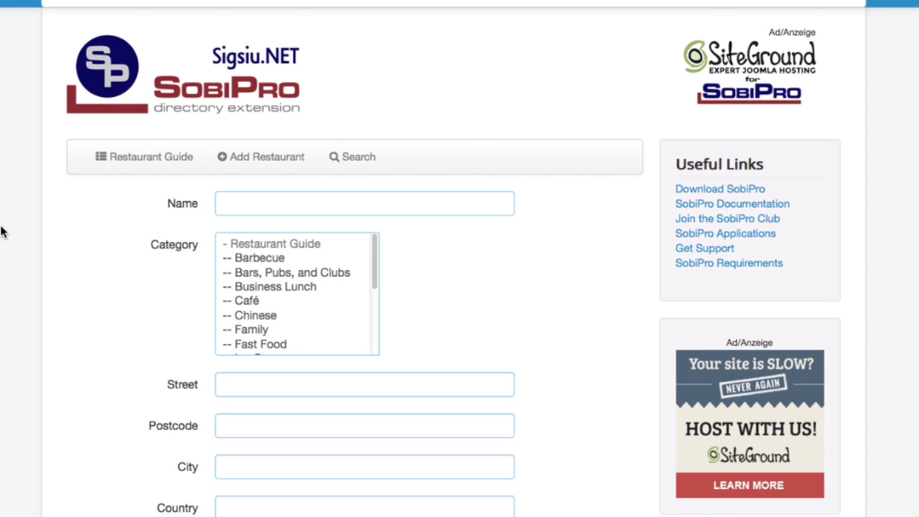
pyautogui.scroll(-3, 2, 231)
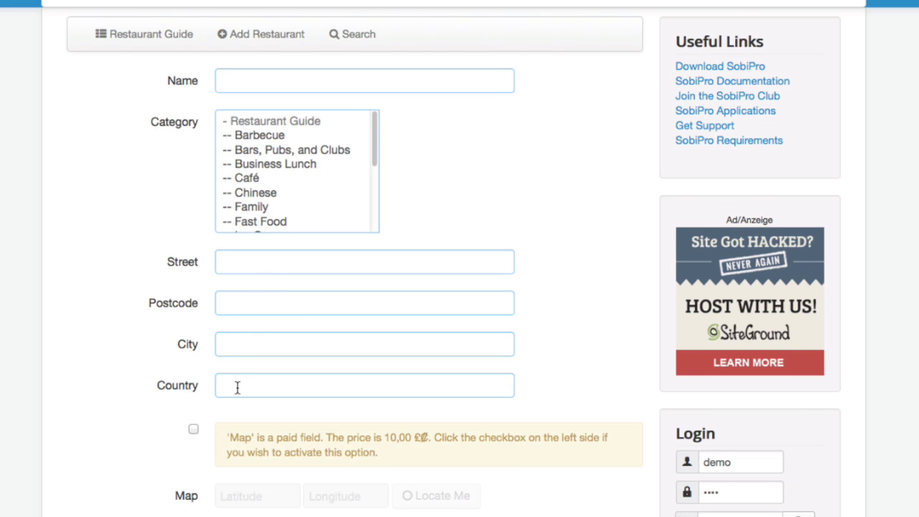
# - In the administrator, open the Restaurant Guide section's Fields Manager under Section Configuration
pyautogui.click(234, 4)
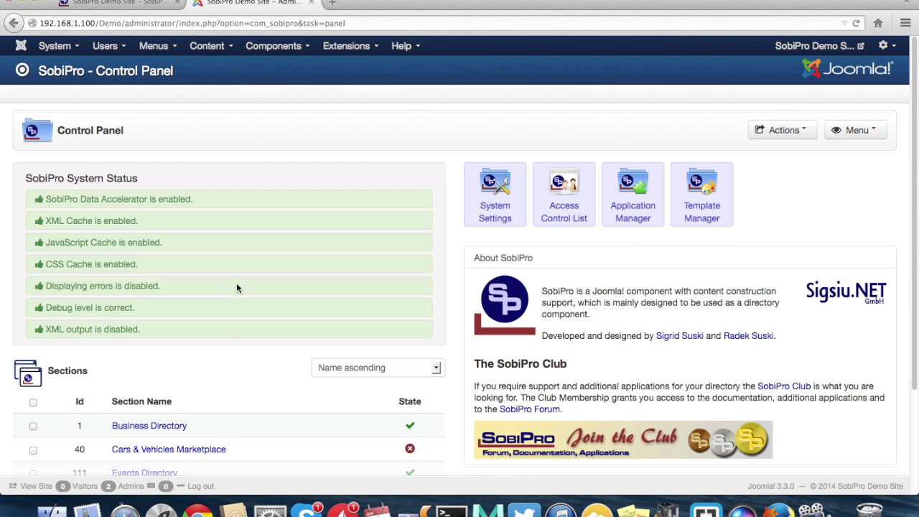
pyautogui.scroll(-2, 232, 339)
pyautogui.scroll(-2, 232, 344)
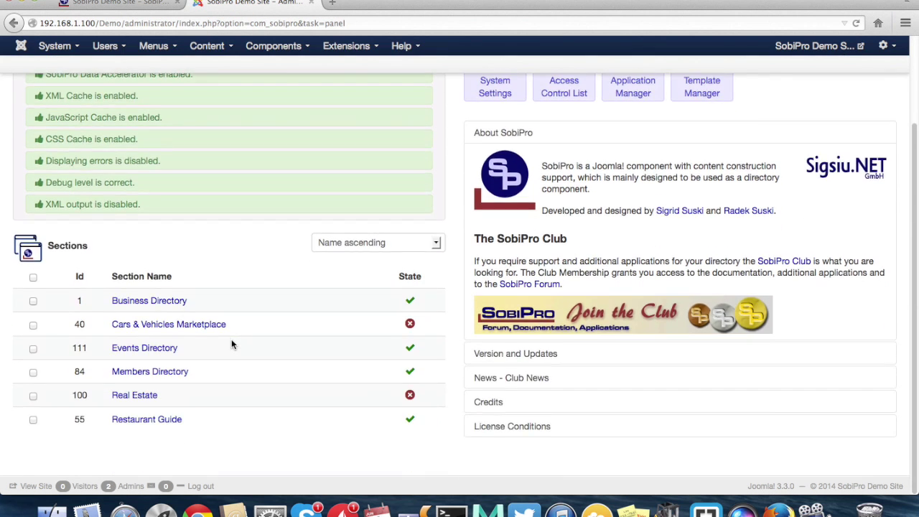
pyautogui.click(159, 423)
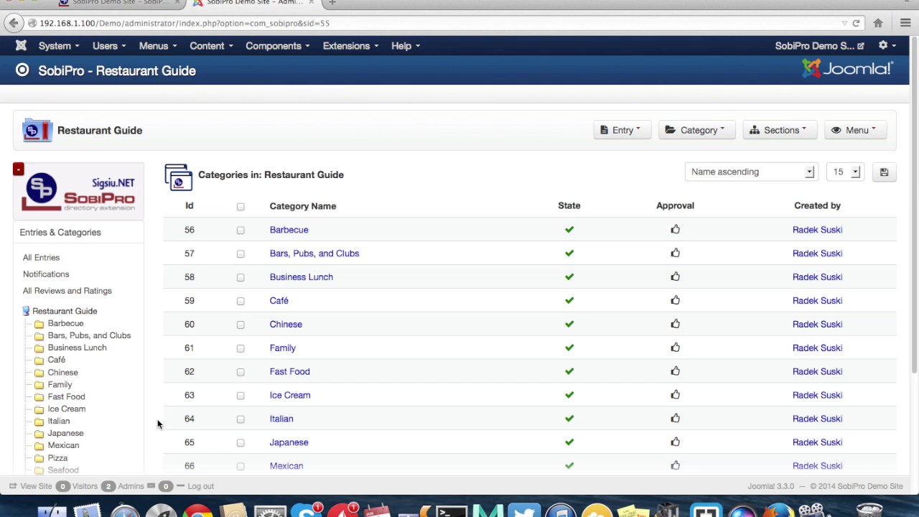
pyautogui.scroll(-4, 158, 422)
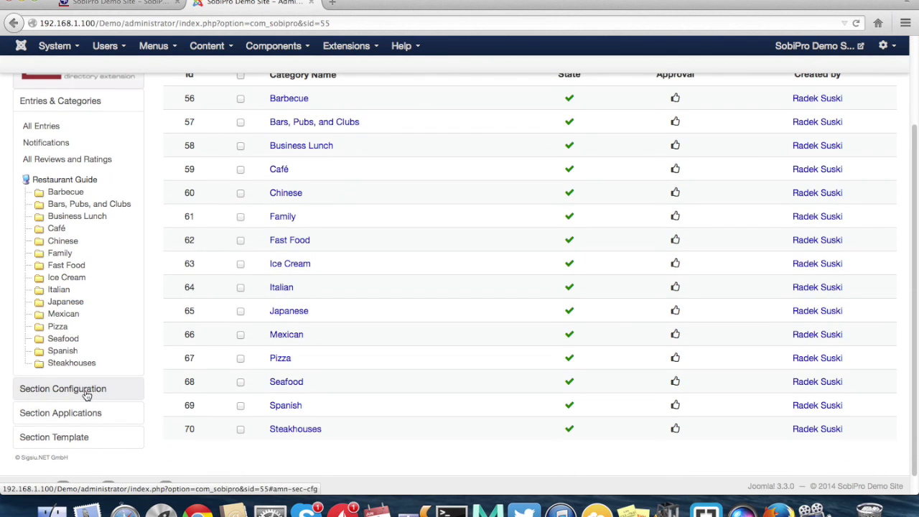
pyautogui.click(85, 391)
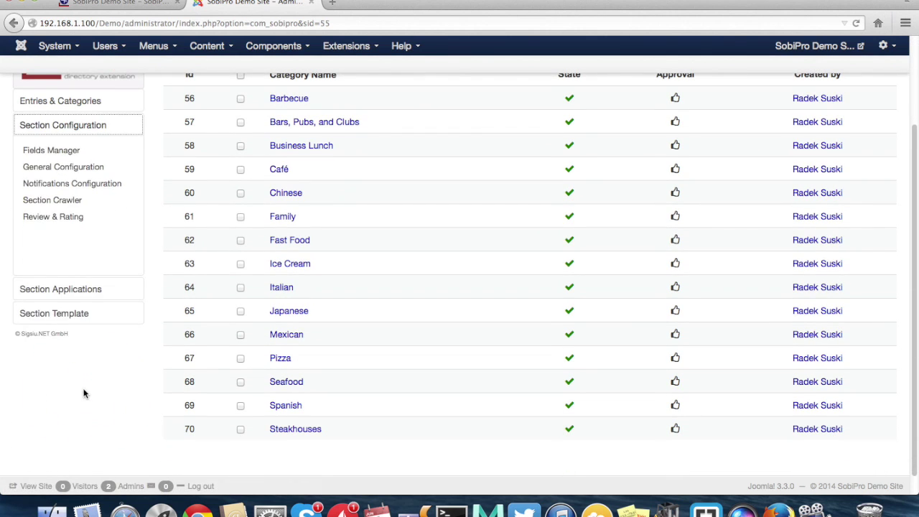
pyautogui.click(62, 155)
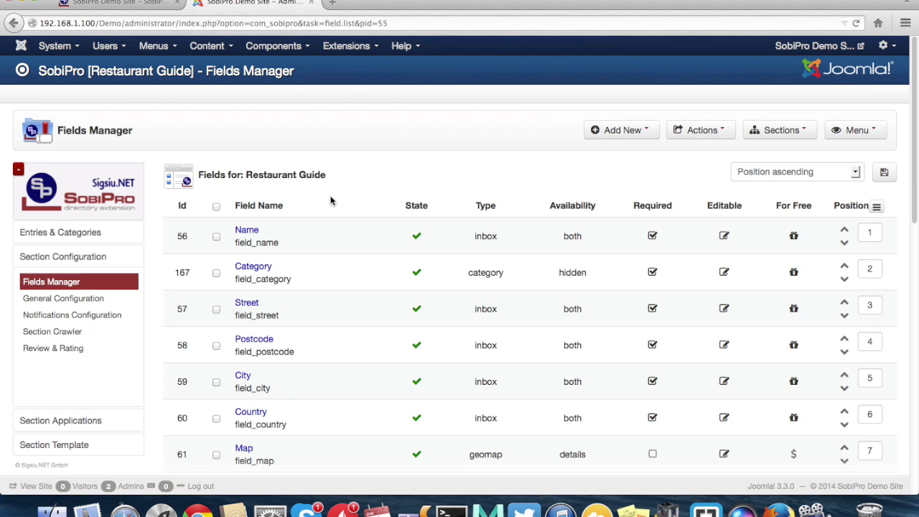
pyautogui.scroll(-5, 330, 201)
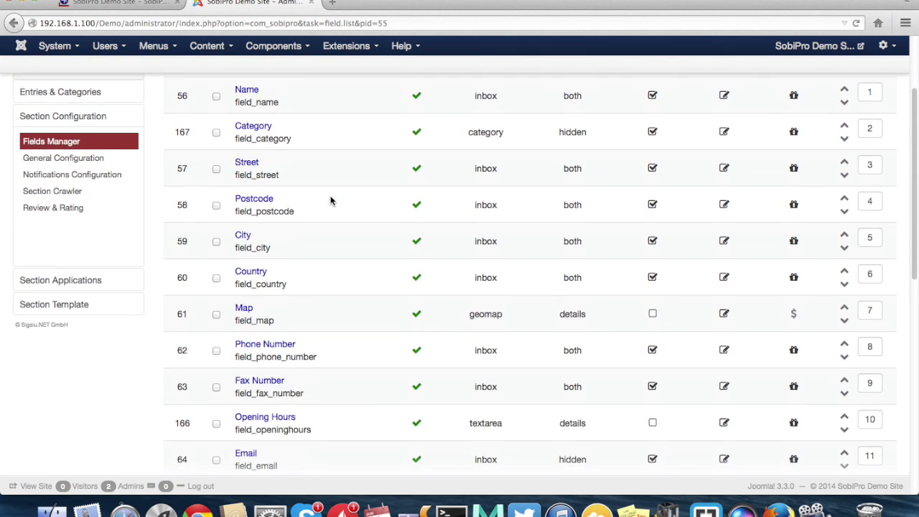
# - Review the Map field's entry input settings: map options and Country, Street, Postcode, City address fields
pyautogui.click(245, 304)
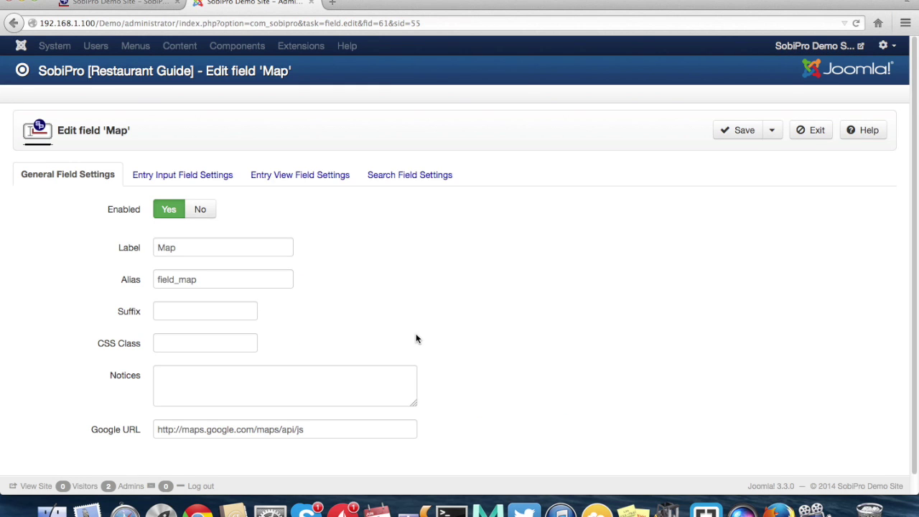
pyautogui.scroll(-1, 416, 334)
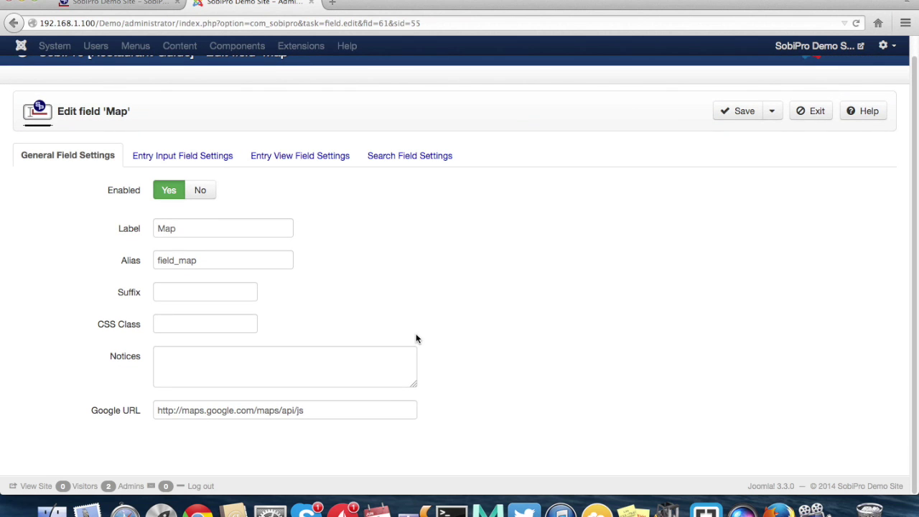
pyautogui.click(183, 158)
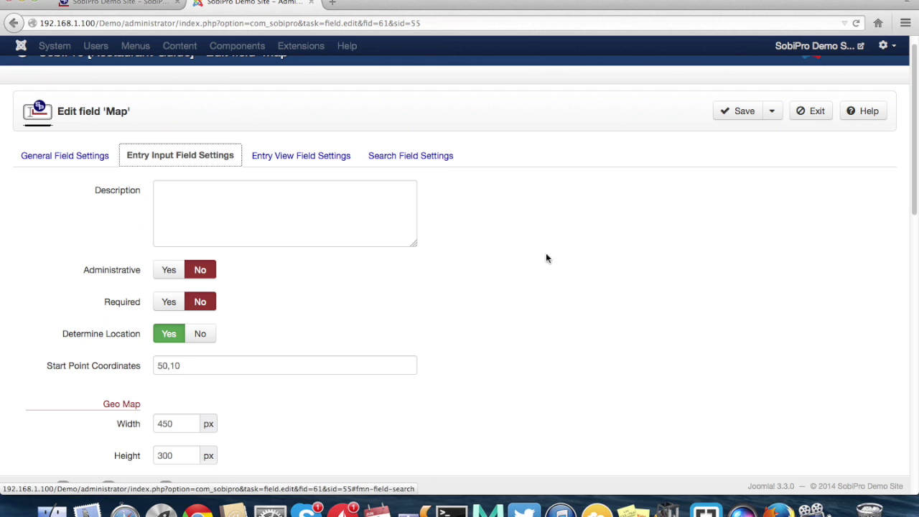
pyautogui.scroll(-5, 558, 278)
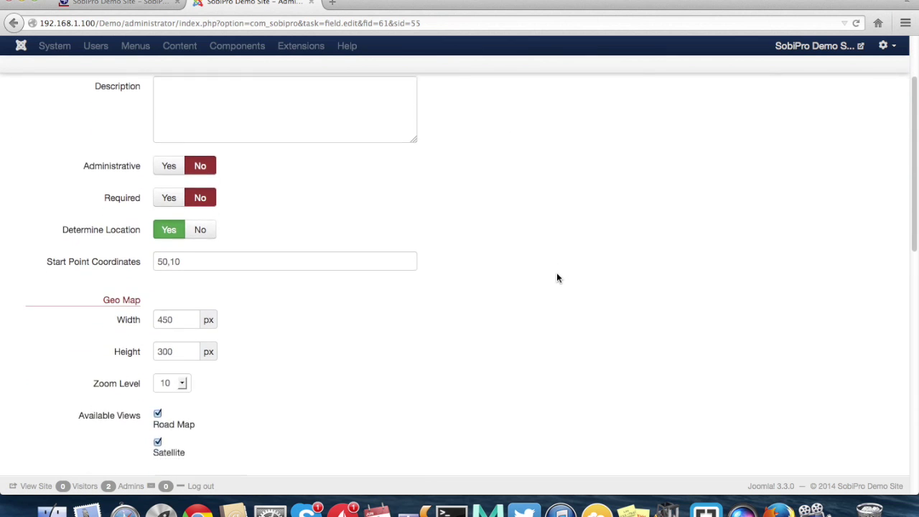
pyautogui.scroll(-9, 558, 278)
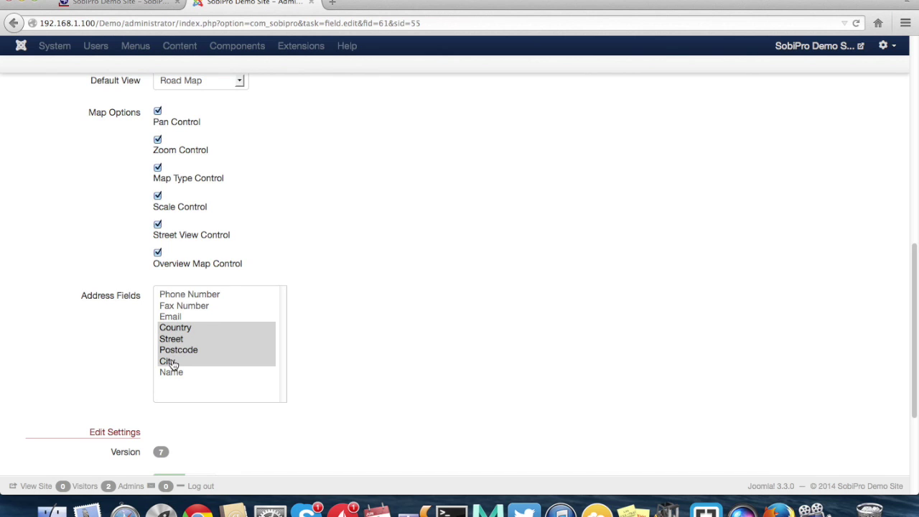
pyautogui.scroll(-2, 492, 345)
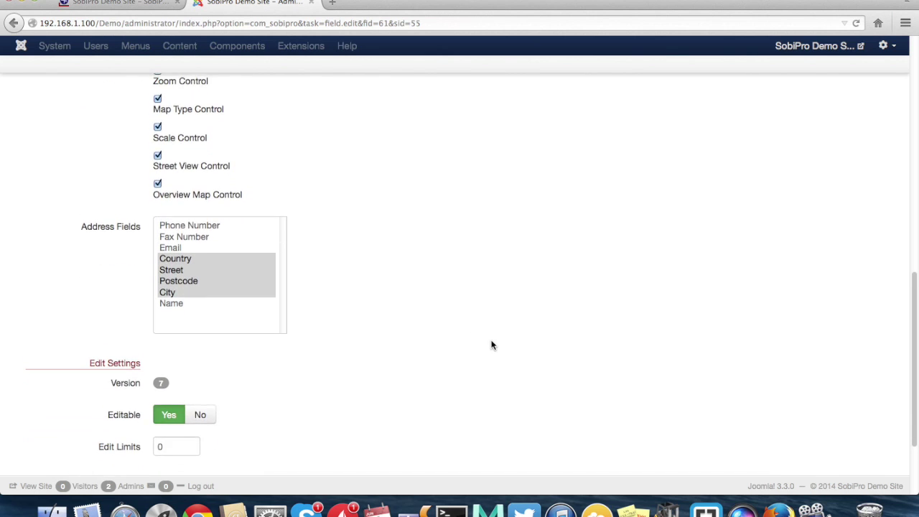
# - Back on the frontend Add Restaurant form, activate the paid Map field
pyautogui.click(119, 4)
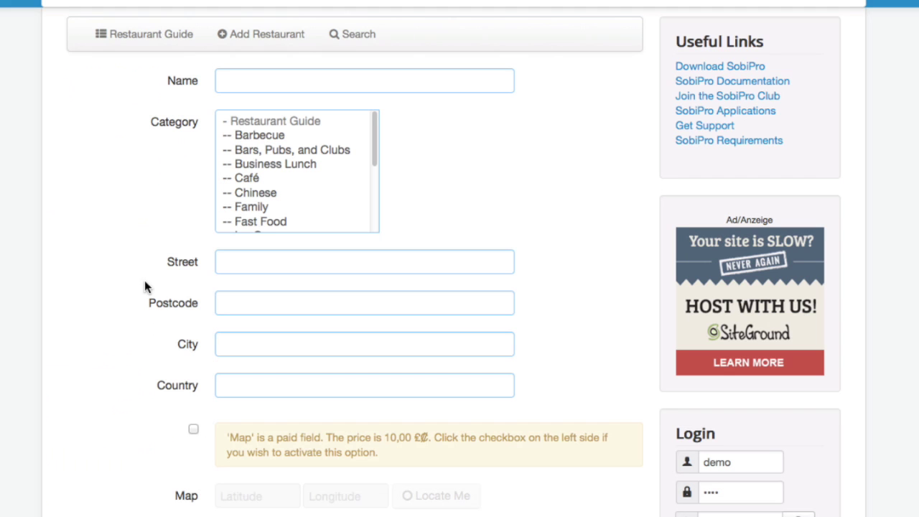
pyautogui.scroll(-5, 54, 351)
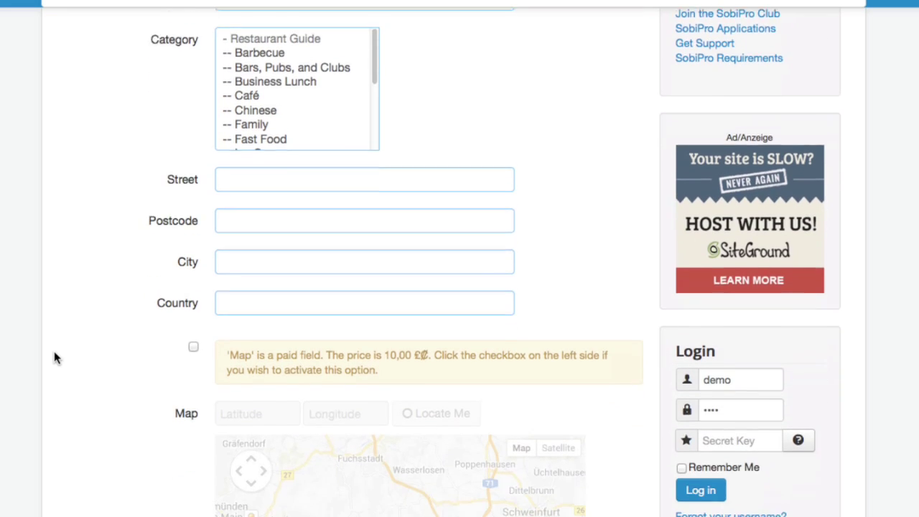
pyautogui.click(194, 265)
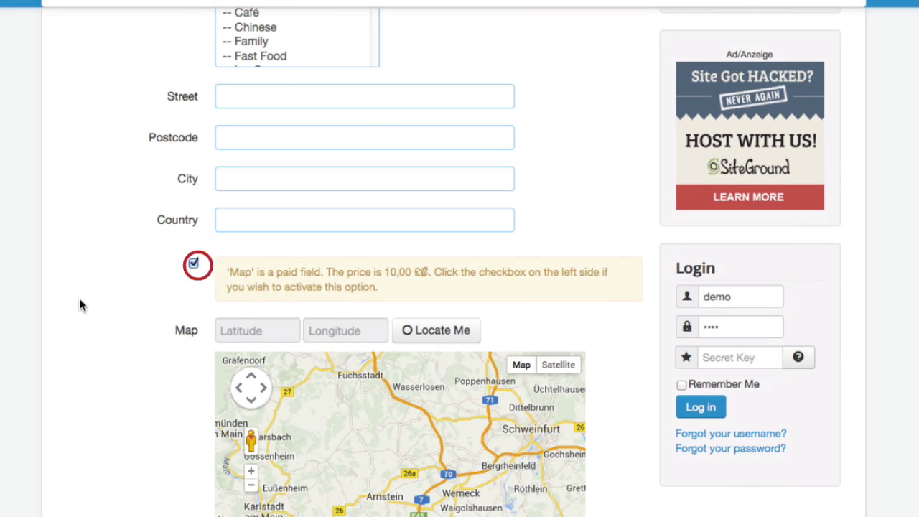
pyautogui.scroll(-1, 80, 304)
pyautogui.click(280, 68)
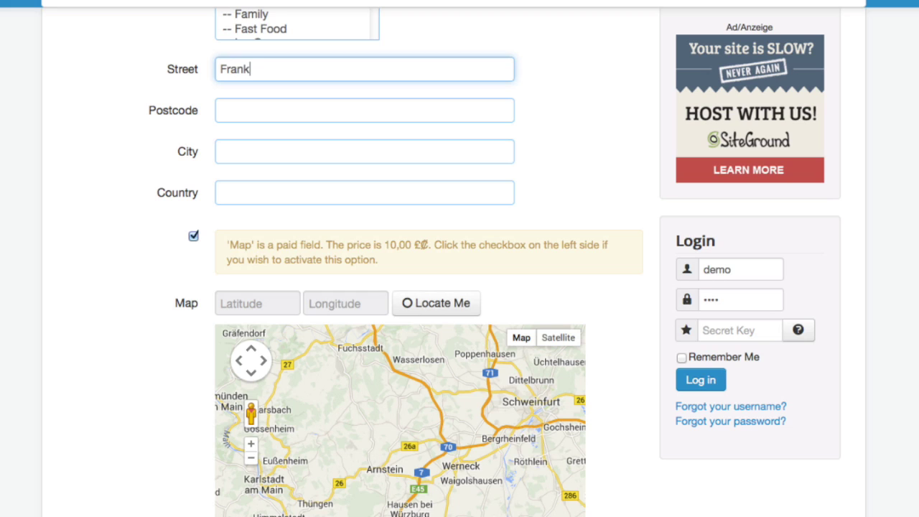
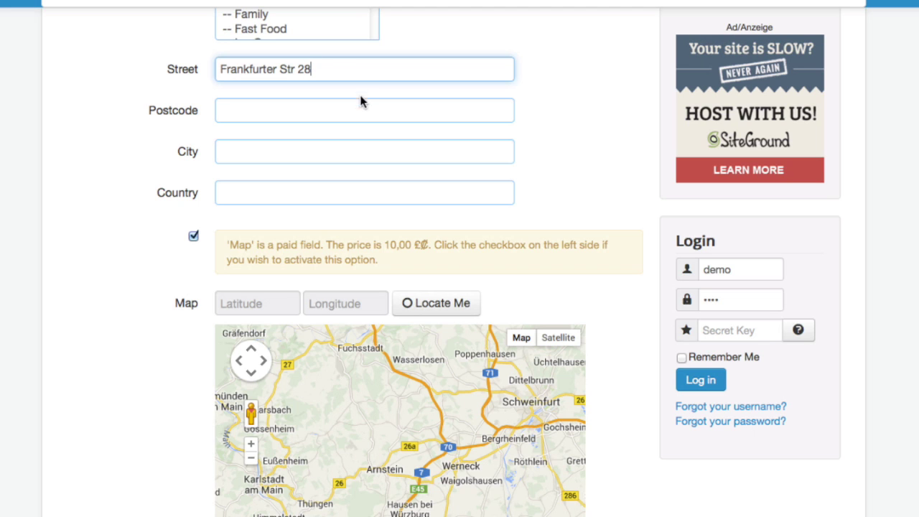
pyautogui.click(338, 111)
pyautogui.scroll(-1, 319, 371)
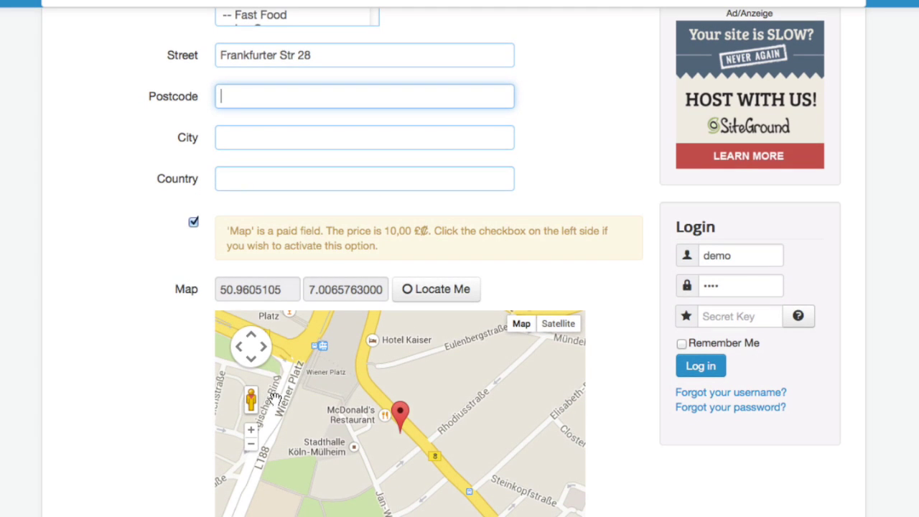
pyautogui.write('64850')
pyautogui.press('Tab')
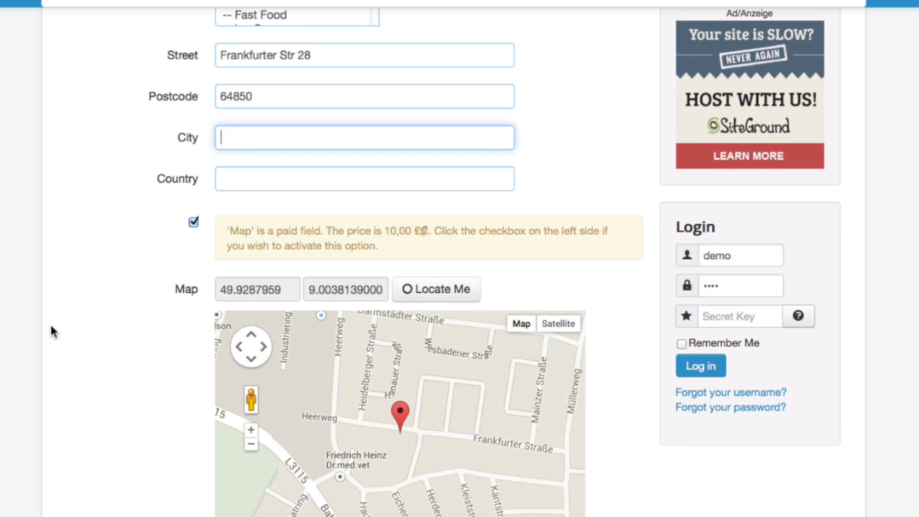
pyautogui.scroll(-3, 51, 328)
pyautogui.scroll(2, 112, 281)
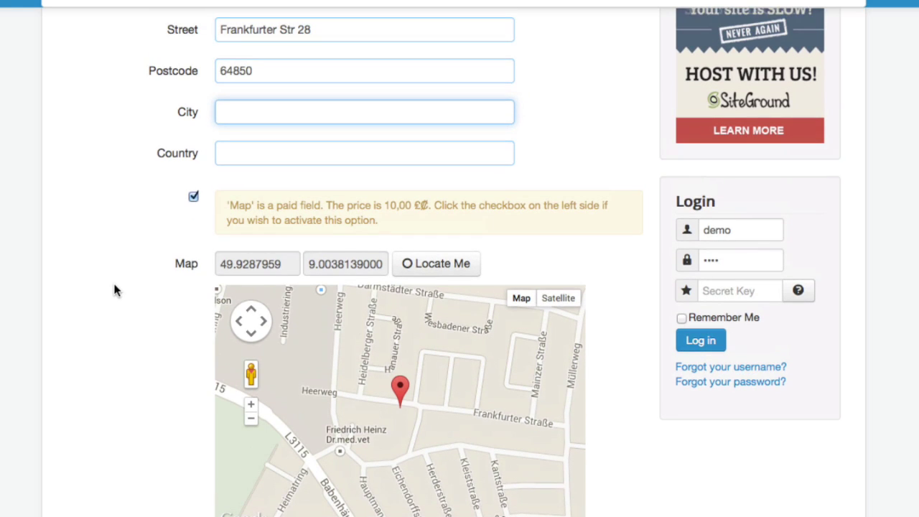
pyautogui.write('Schaafheim')
pyautogui.click(220, 153)
pyautogui.write('Germany')
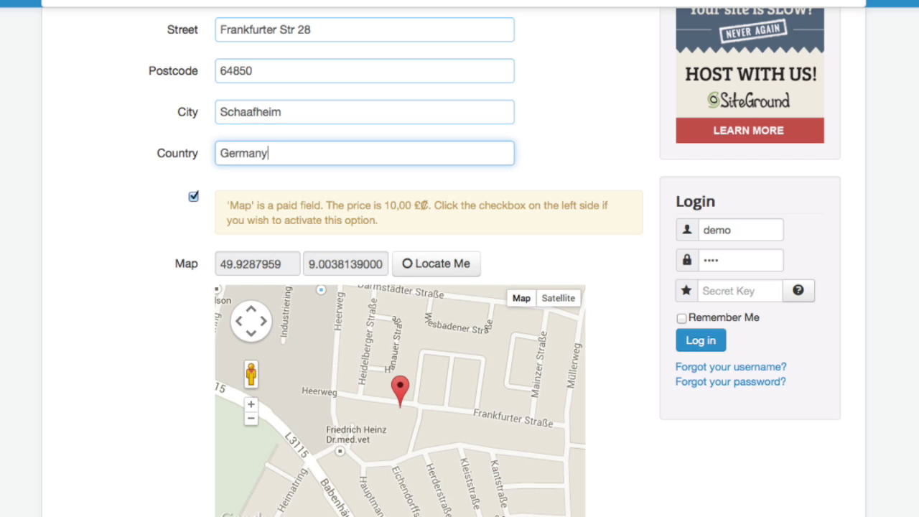
# - Zoom the map out five levels to show the town around the marker
pyautogui.scroll(-3, 459, 287)
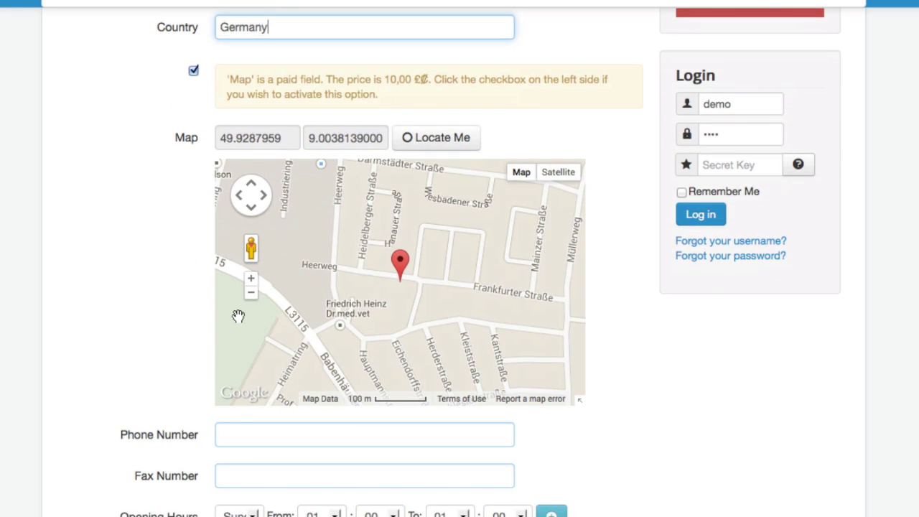
pyautogui.click(251, 295)
pyautogui.click(251, 294)
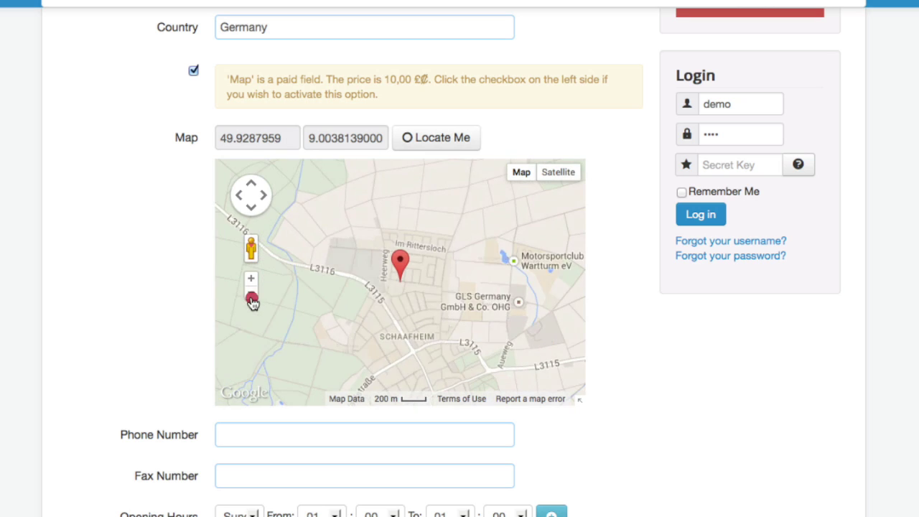
pyautogui.click(250, 295)
pyautogui.click(250, 295)
pyautogui.click(251, 294)
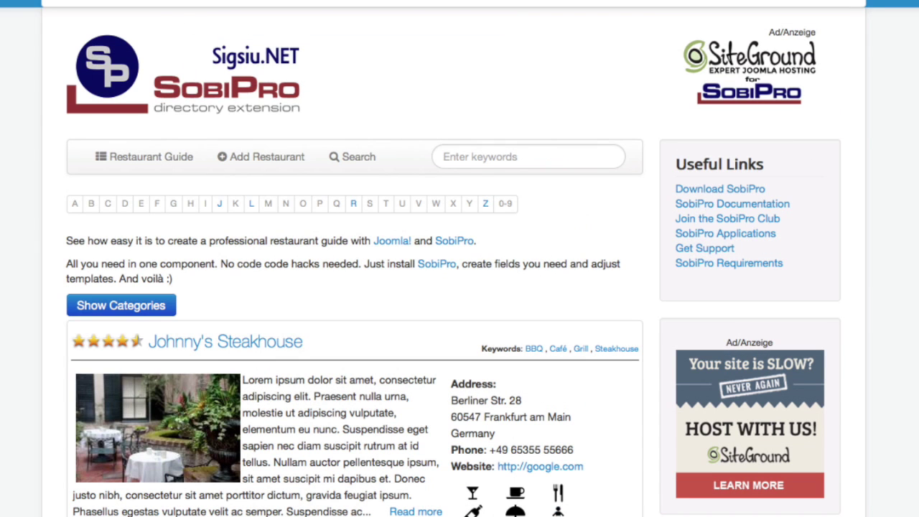
# - Open Extended Search and fill its From location with the detected Frankfurter Straße, Schaafheim position
pyautogui.click(367, 164)
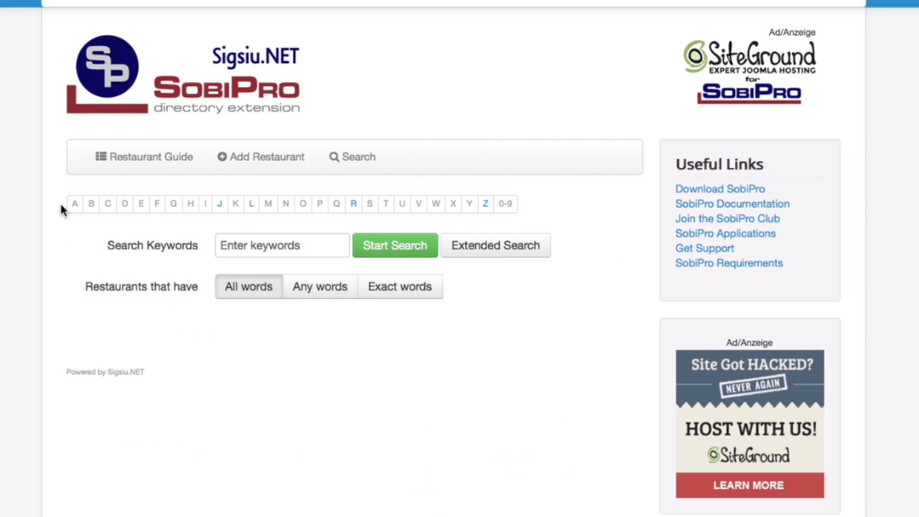
pyautogui.scroll(-3, 60, 201)
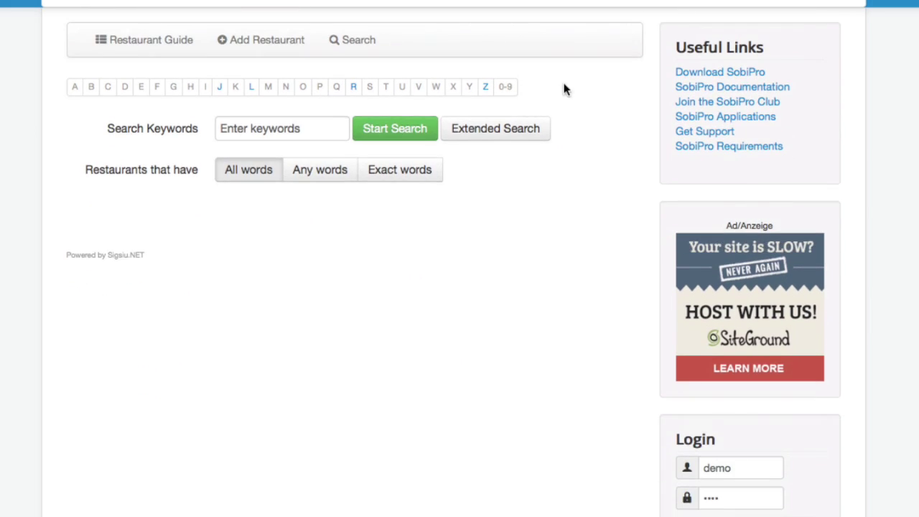
pyautogui.click(534, 133)
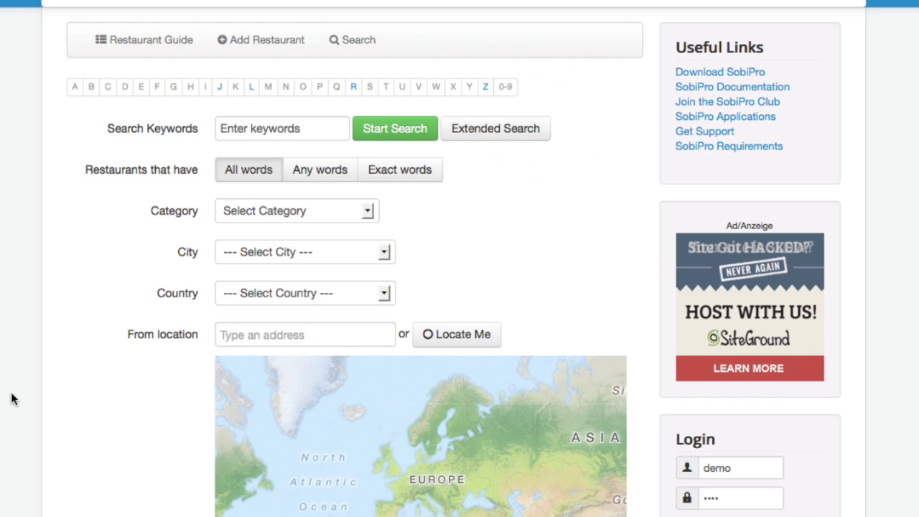
pyautogui.scroll(-4, 310, 176)
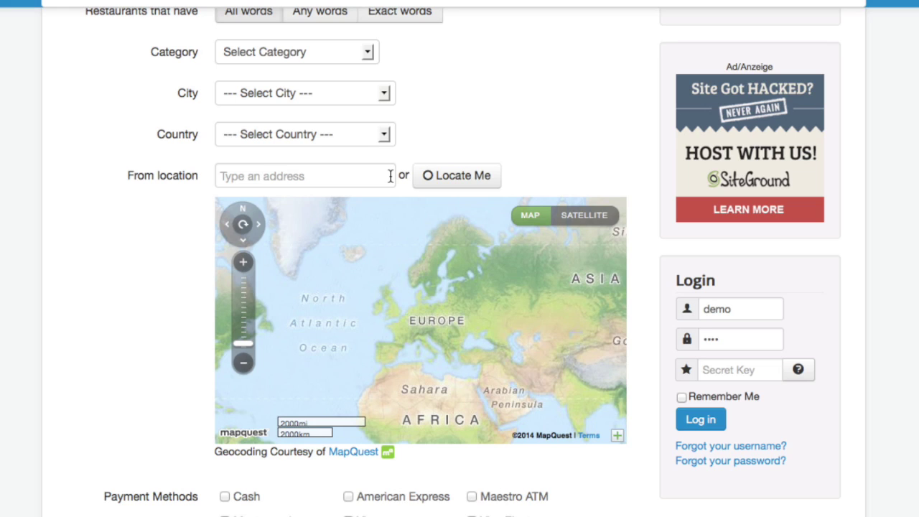
pyautogui.click(480, 180)
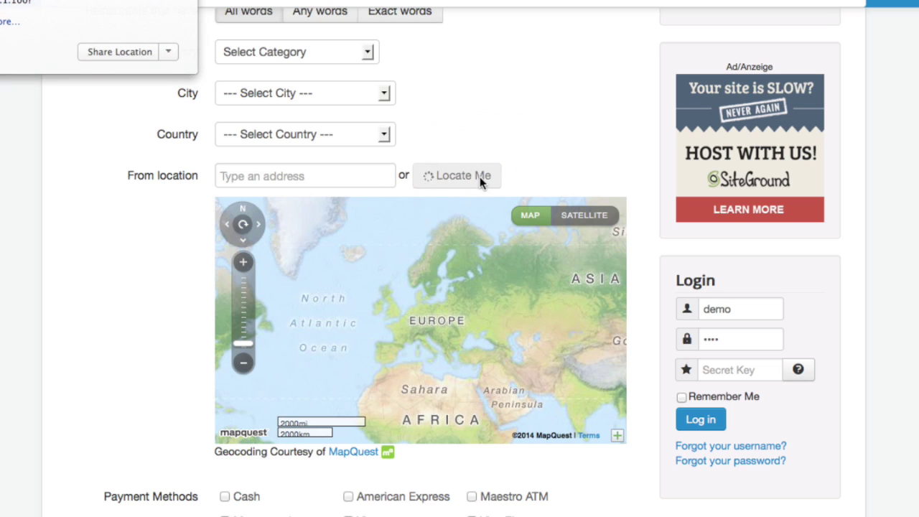
pyautogui.click(112, 48)
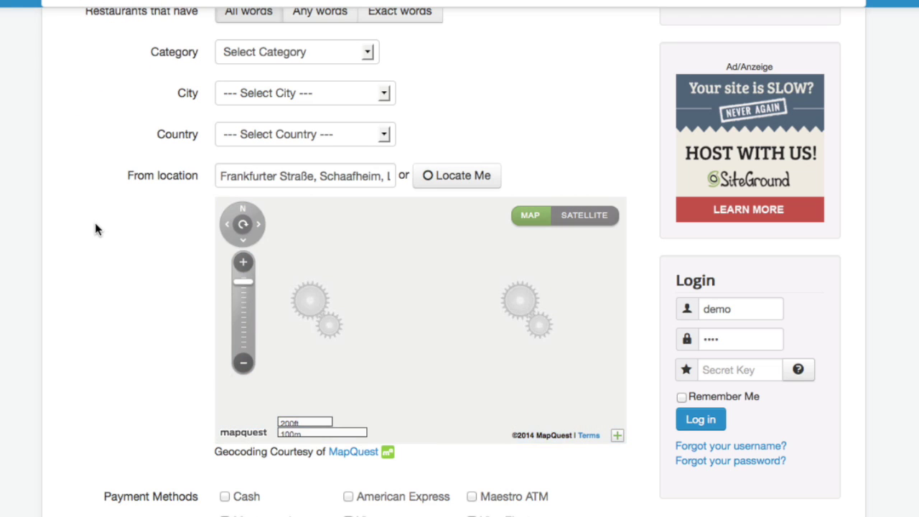
pyautogui.scroll(2, 188, 332)
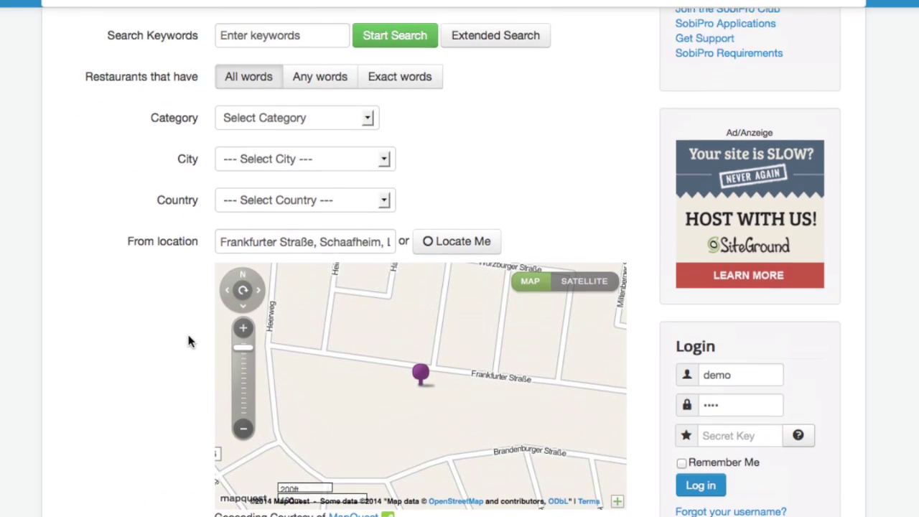
# - Run the proximity search and browse the four results sorted from 30 km to 704 km
pyautogui.click(386, 50)
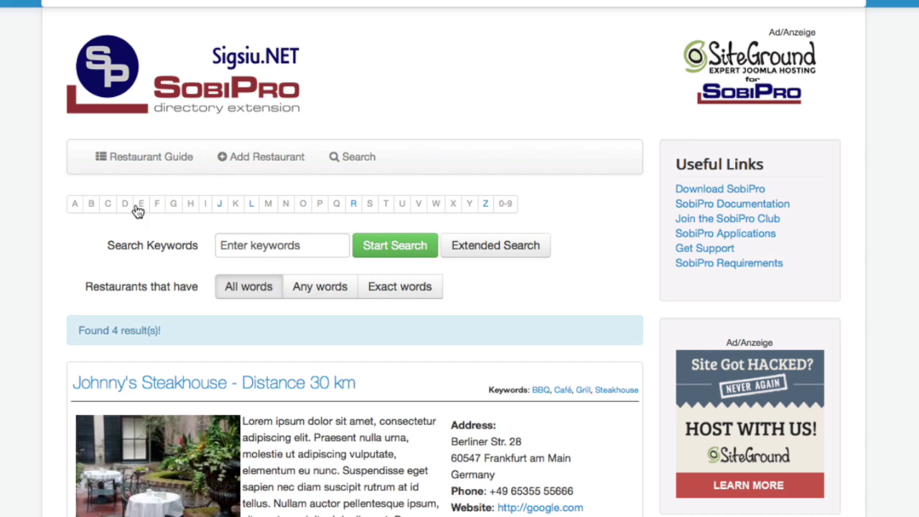
pyautogui.scroll(-3, 386, 49)
pyautogui.scroll(-2, 345, 194)
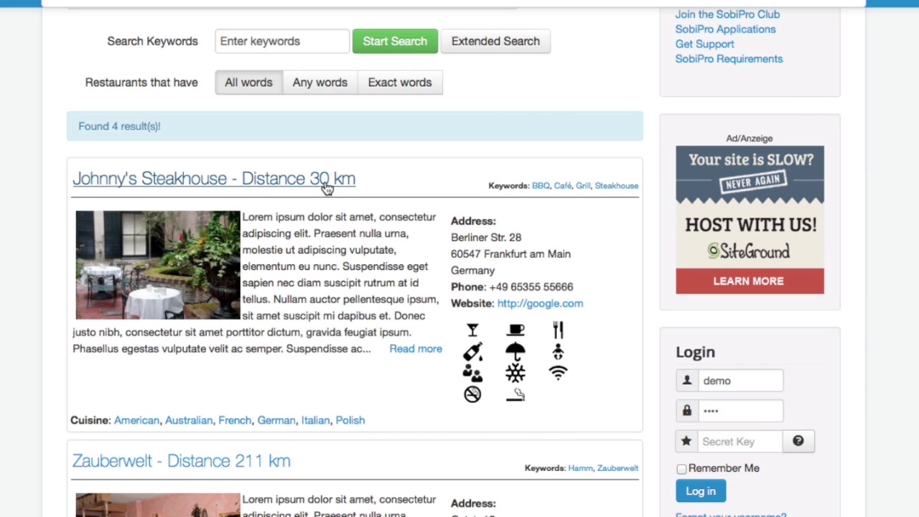
pyautogui.scroll(-2, 328, 186)
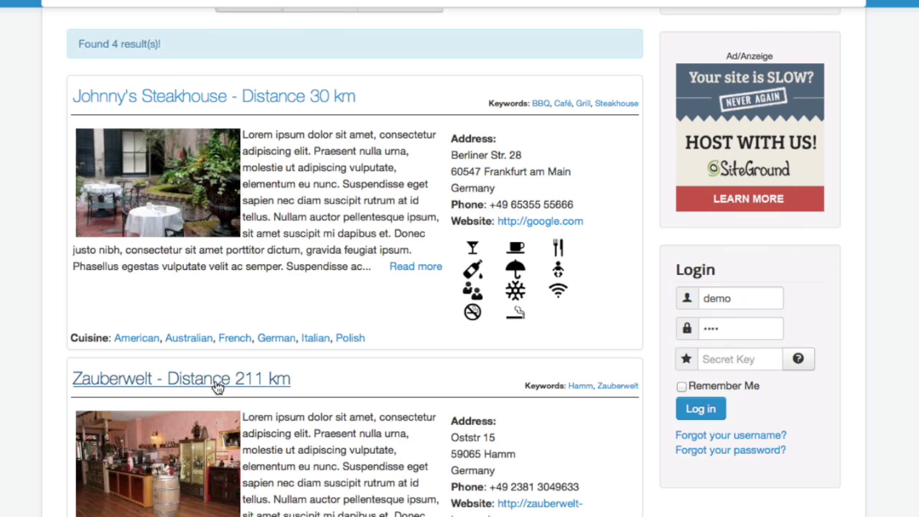
pyautogui.scroll(-5, 215, 386)
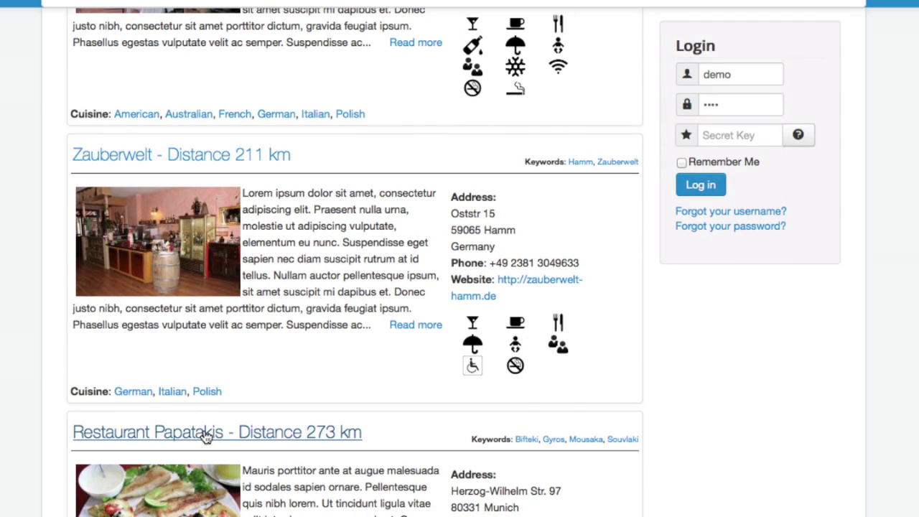
pyautogui.scroll(-5, 206, 438)
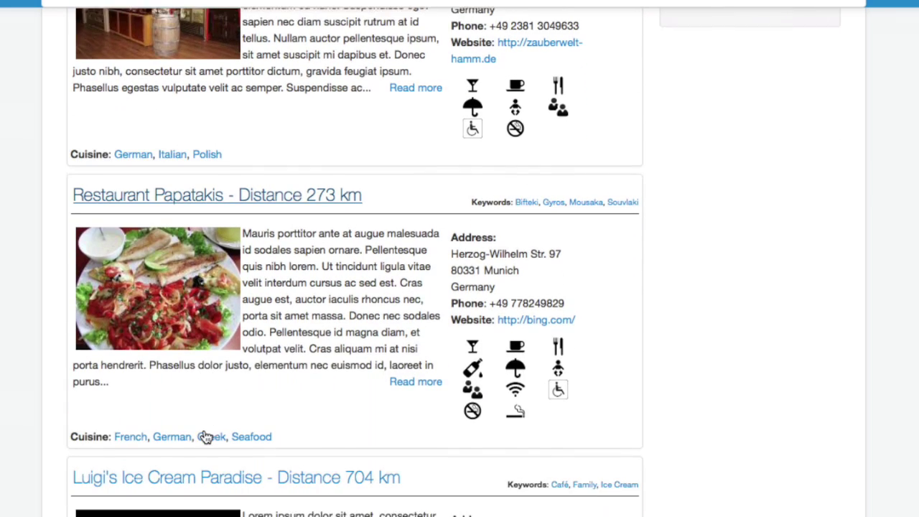
pyautogui.scroll(-2, 206, 438)
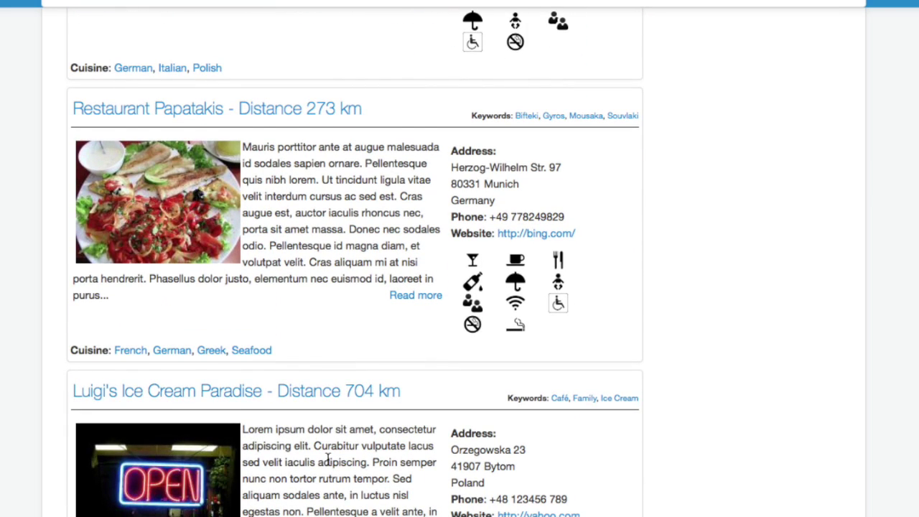
pyautogui.scroll(-3, 328, 459)
pyautogui.scroll(-3, 328, 460)
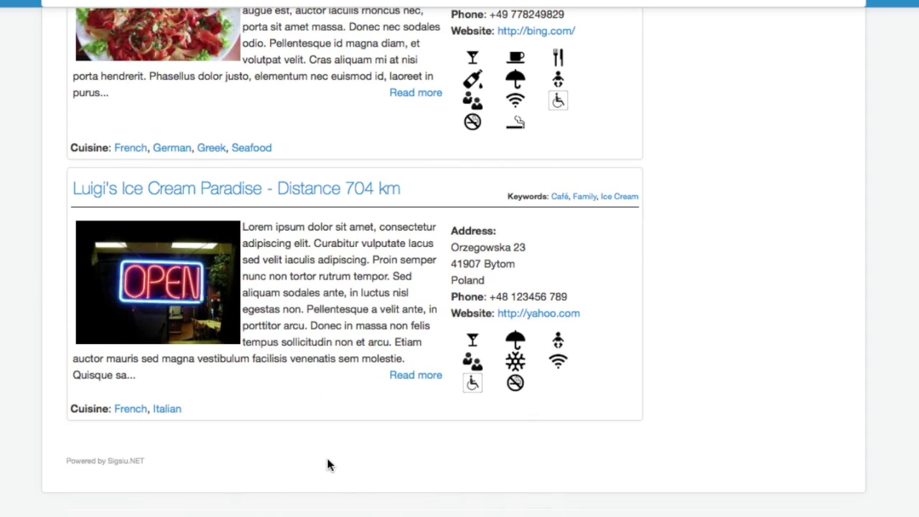
pyautogui.scroll(20, 327, 461)
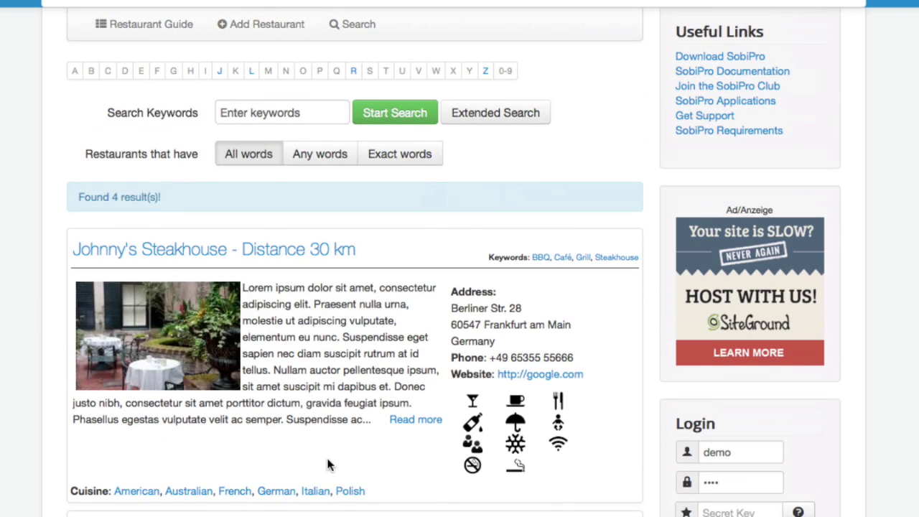
# - Expand the Extended Search form again to show its location options
pyautogui.click(483, 121)
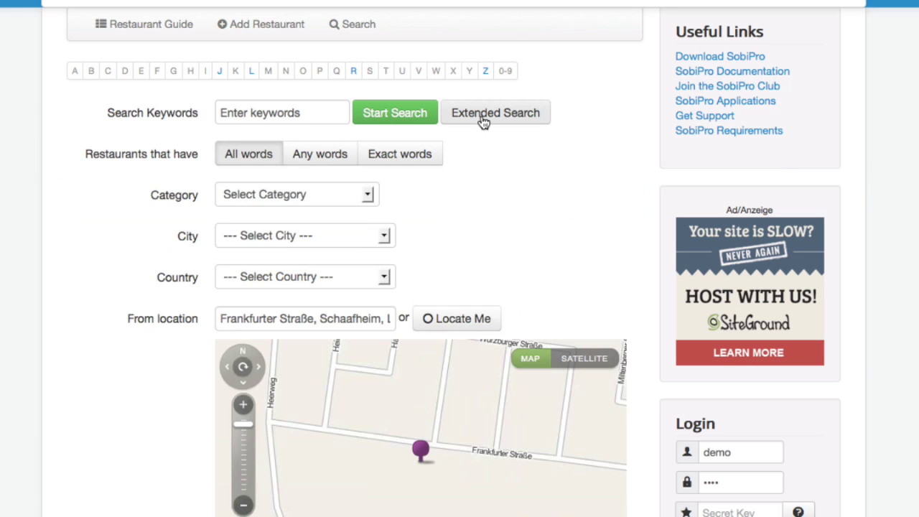
pyautogui.scroll(-2, 454, 264)
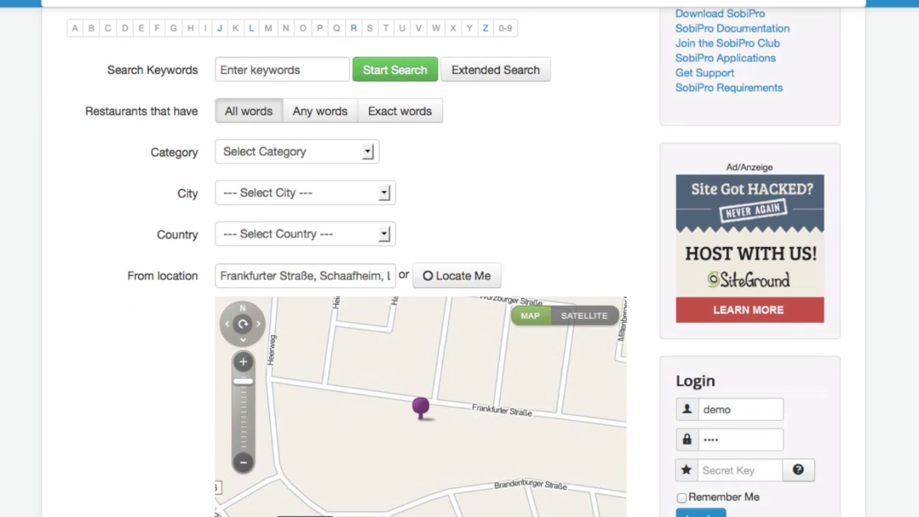
pyautogui.scroll(-2, 366, 244)
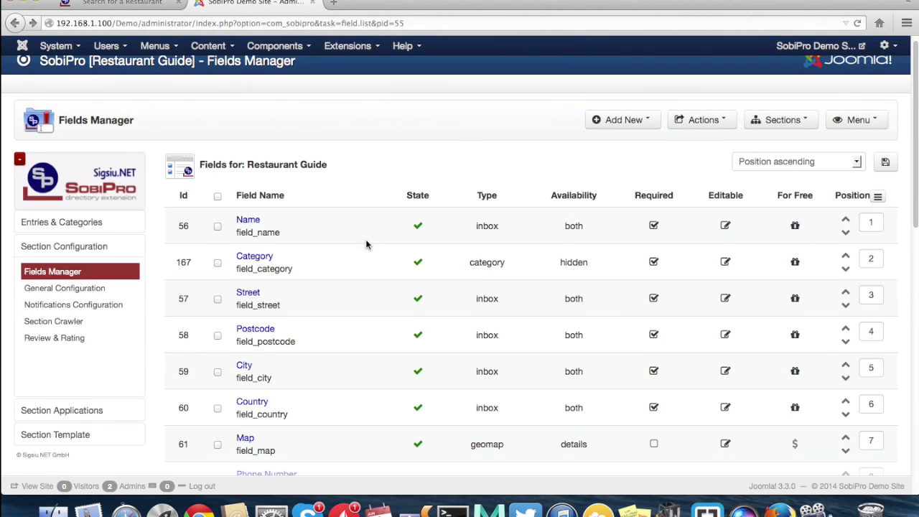
pyautogui.scroll(-1, 365, 245)
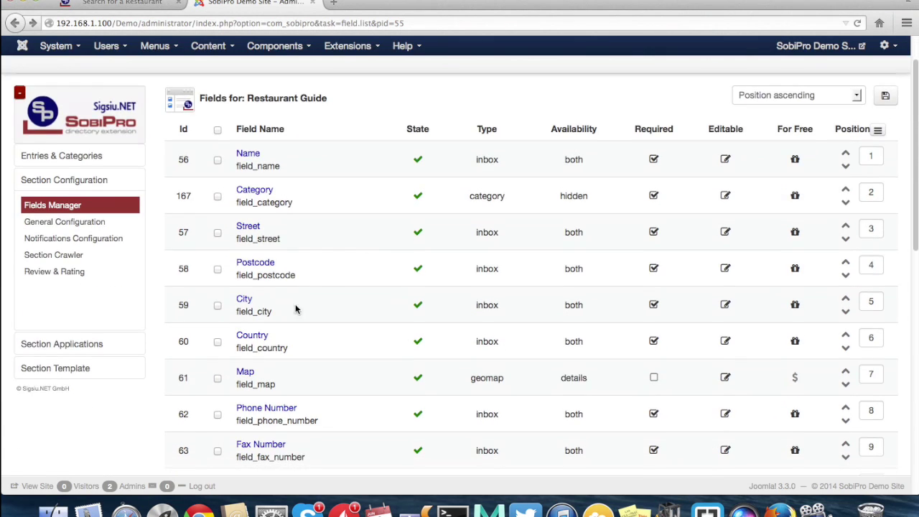
# - Set the Map field's search Service Provider to Google and save the field
pyautogui.click(247, 372)
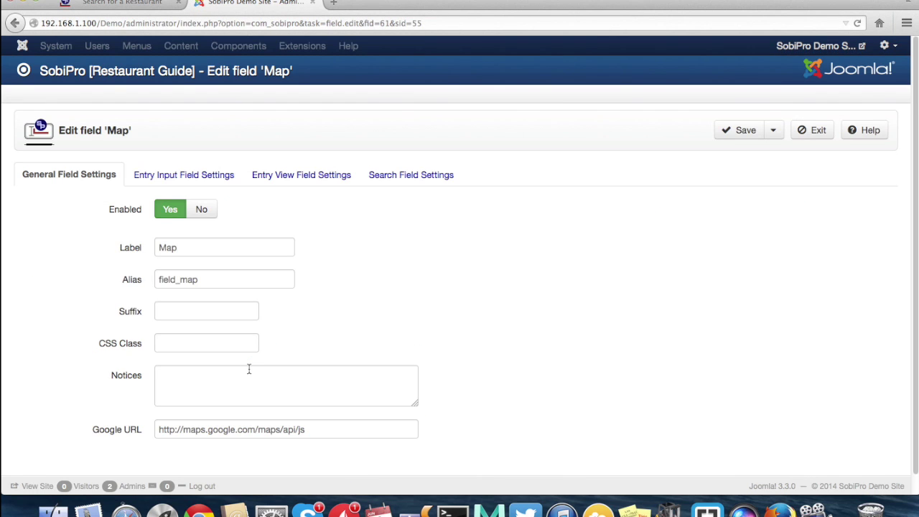
pyautogui.click(412, 179)
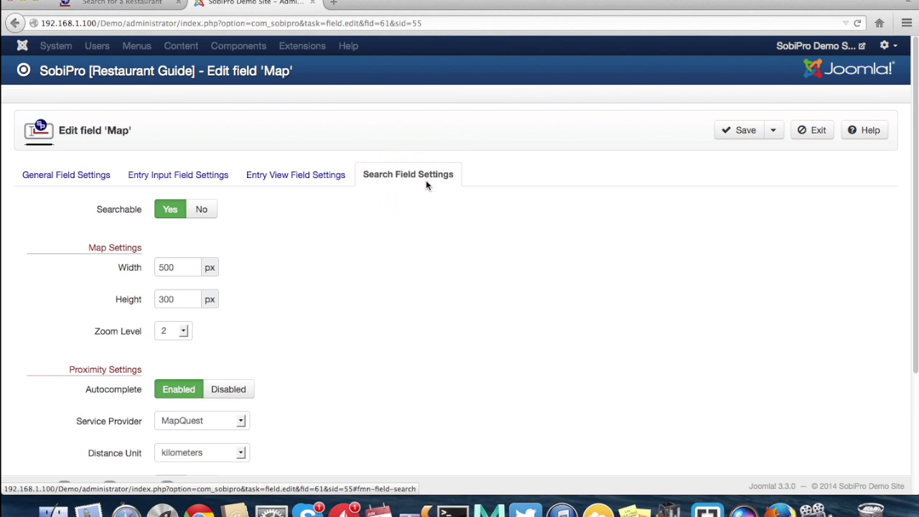
pyautogui.scroll(-3, 493, 242)
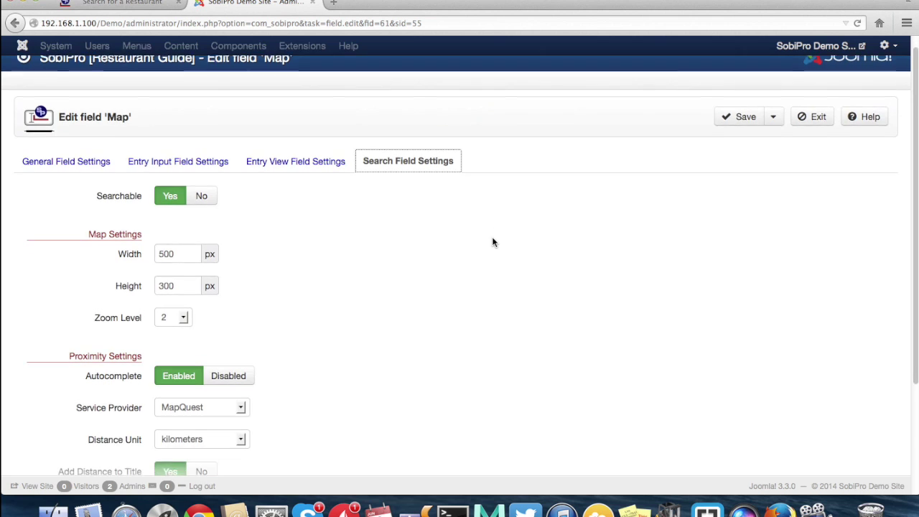
pyautogui.scroll(-3, 492, 242)
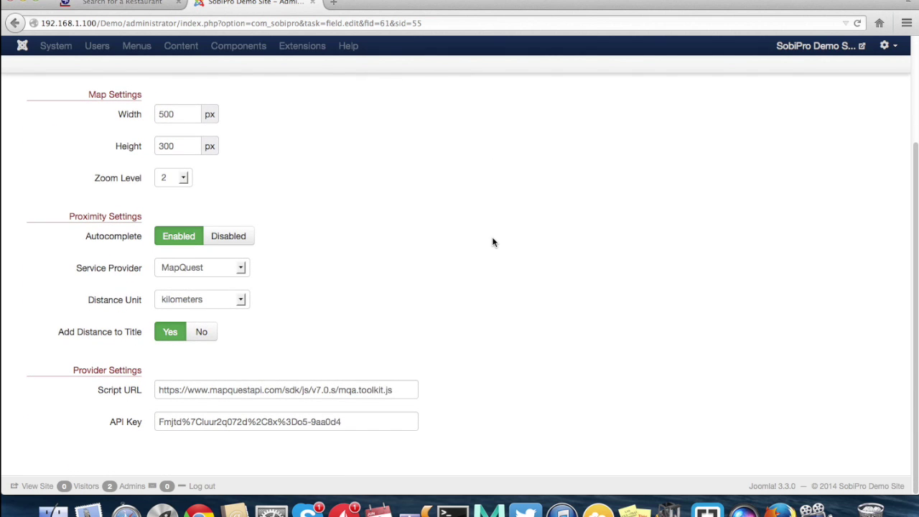
pyautogui.click(224, 269)
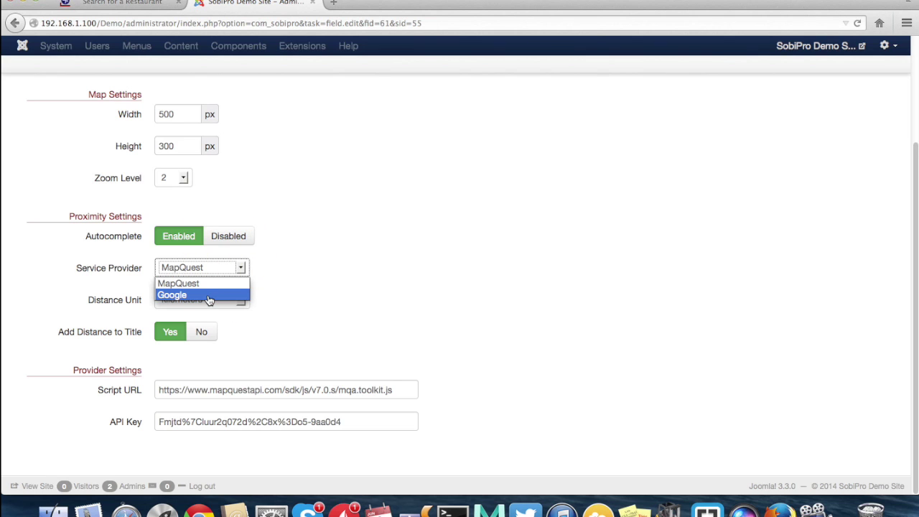
pyautogui.click(209, 295)
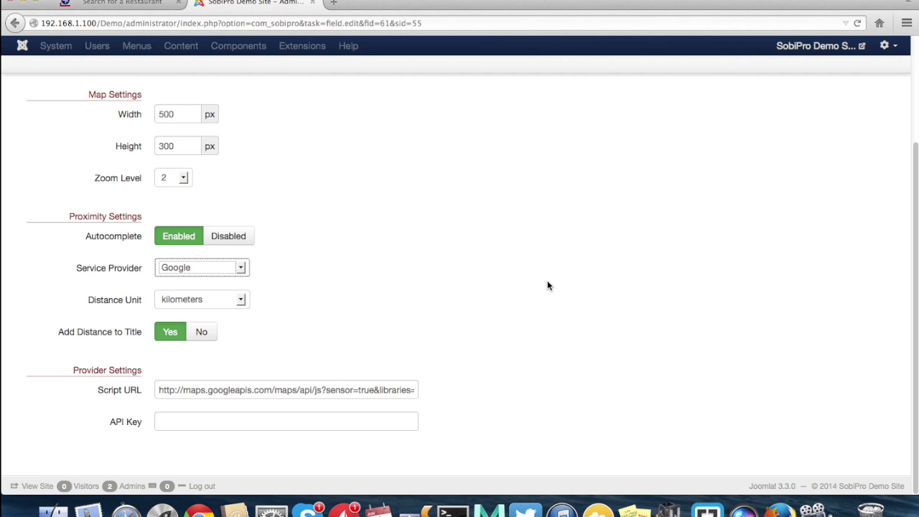
pyautogui.scroll(5, 547, 282)
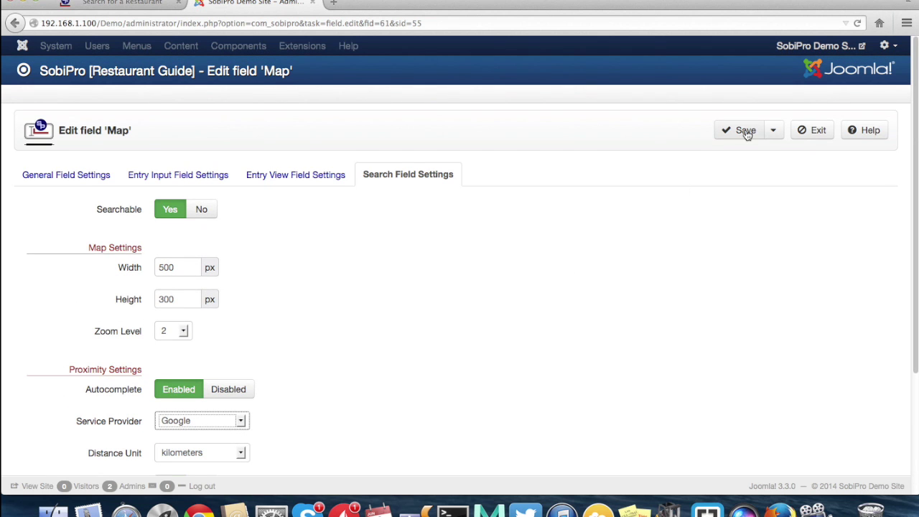
pyautogui.click(747, 134)
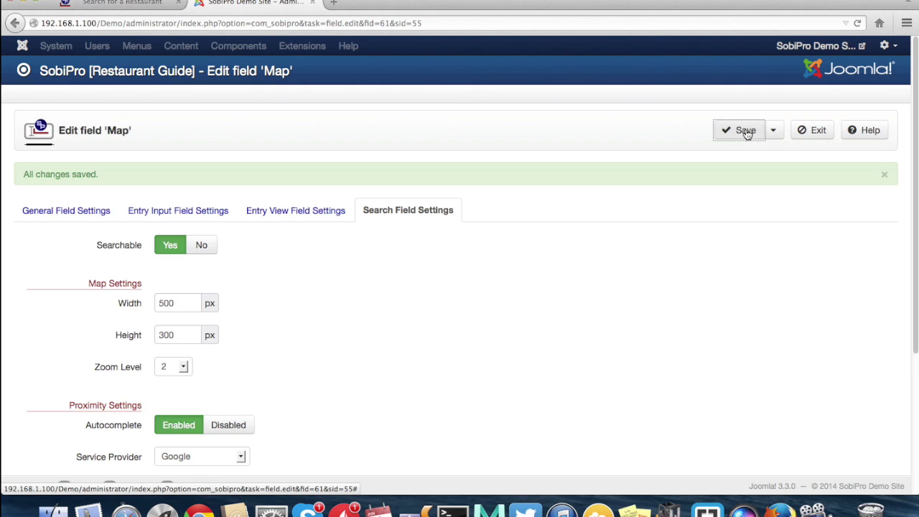
pyautogui.click(144, 2)
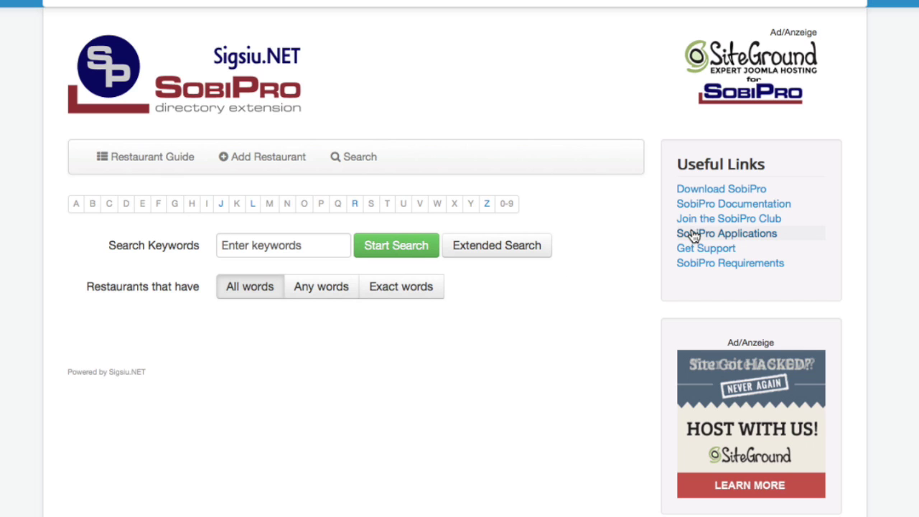
# - Open Extended Search and set the starting location from the browser-shared current position
pyautogui.scroll(-4, 612, 316)
pyautogui.click(517, 125)
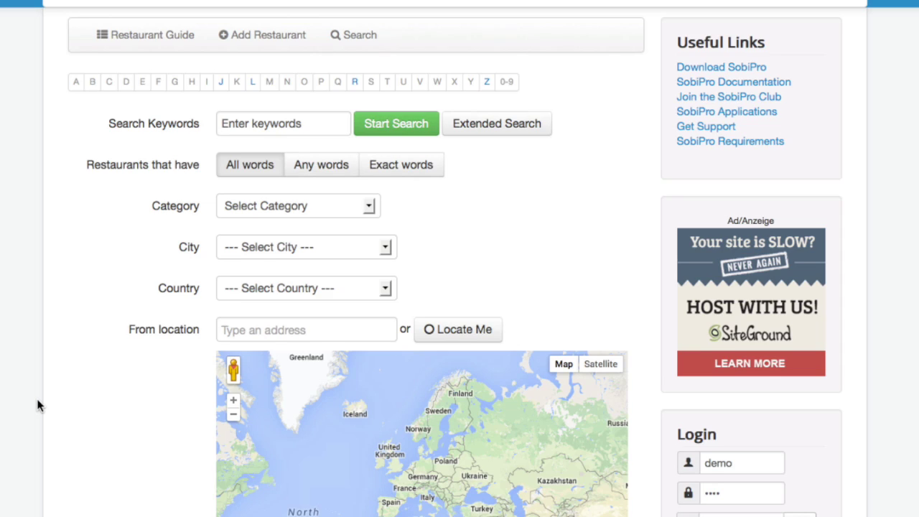
pyautogui.scroll(-3, 38, 405)
pyautogui.scroll(-2, 39, 405)
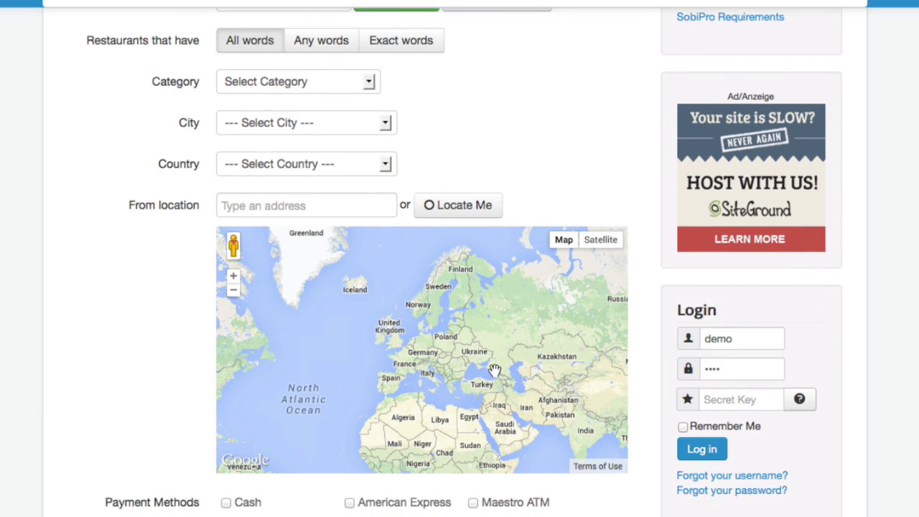
pyautogui.click(459, 213)
pyautogui.click(108, 50)
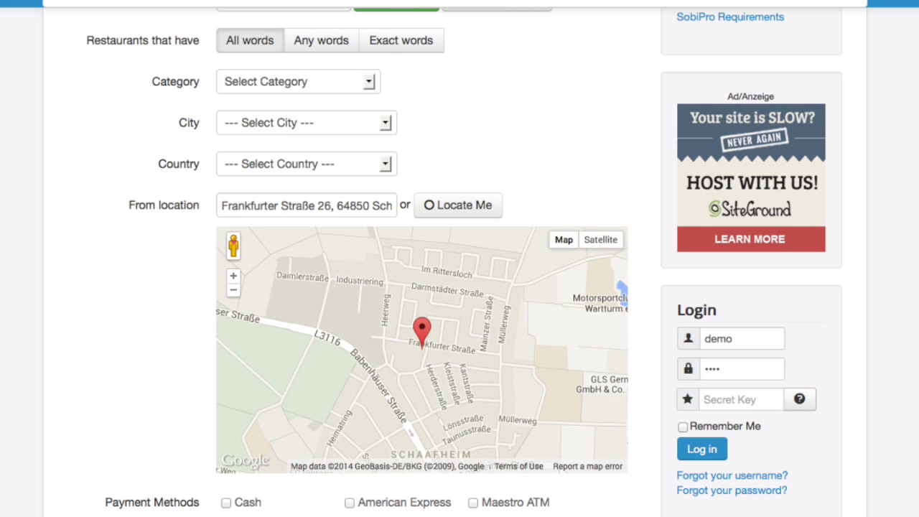
# - Adjust the marker along Frankfurter Straße and run the search, finding 4 restaurants
pyautogui.moveTo(422, 329)
pyautogui.mouseDown()
pyautogui.moveTo(444, 332)
pyautogui.moveTo(436, 328)
pyautogui.mouseUp()
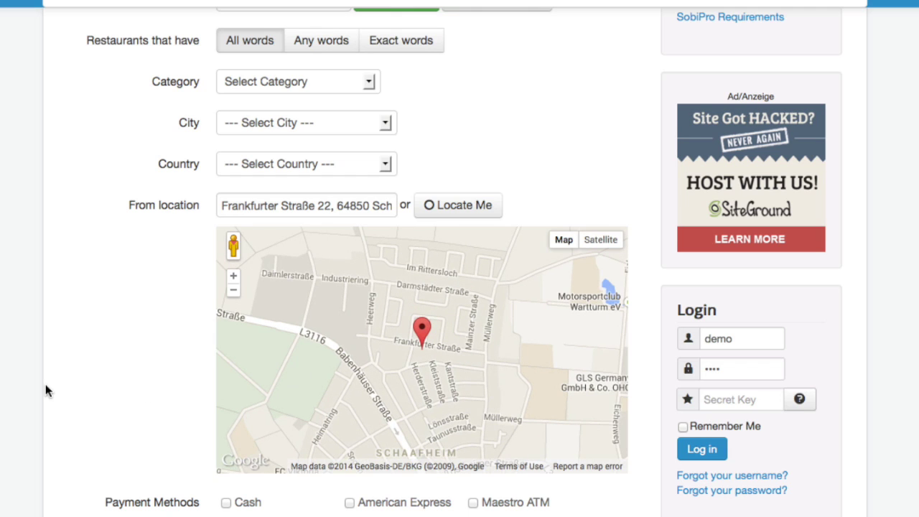
pyautogui.moveTo(423, 341); pyautogui.dragTo(439, 339)
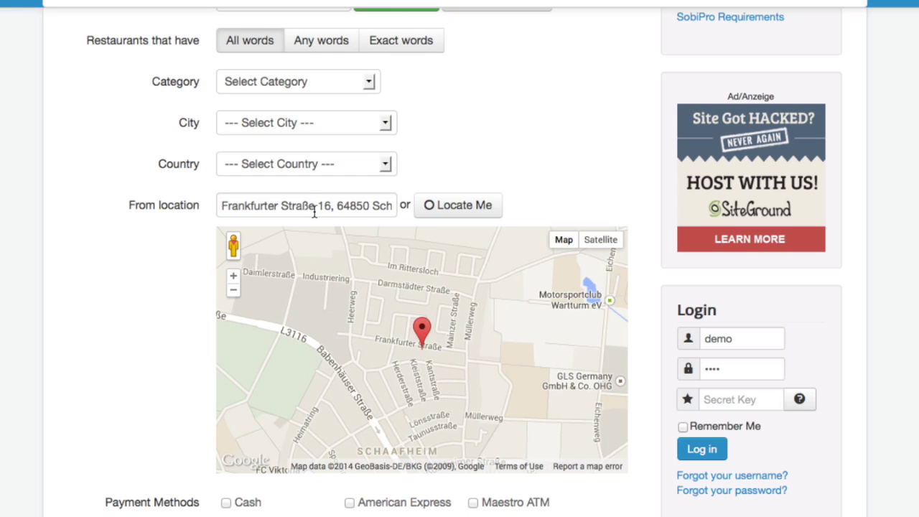
pyautogui.moveTo(422, 332); pyautogui.dragTo(405, 329)
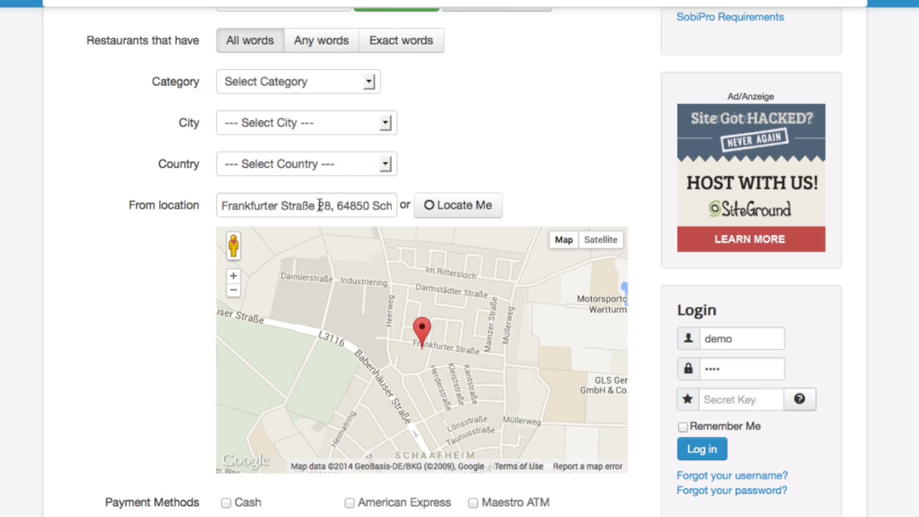
pyautogui.scroll(3, 614, 136)
pyautogui.click(378, 106)
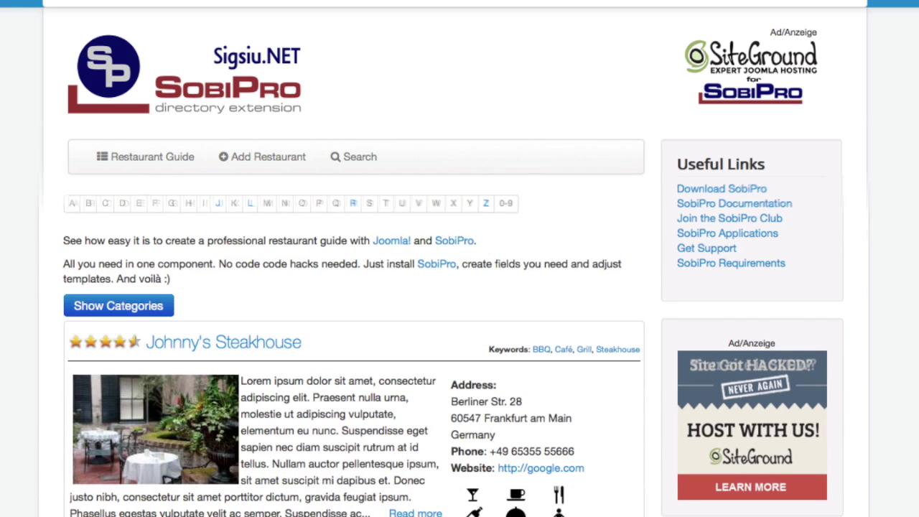
# - Open the extended restaurant search and pick 'Schaafheim, Germany' from the From location suggestions
pyautogui.click(349, 156)
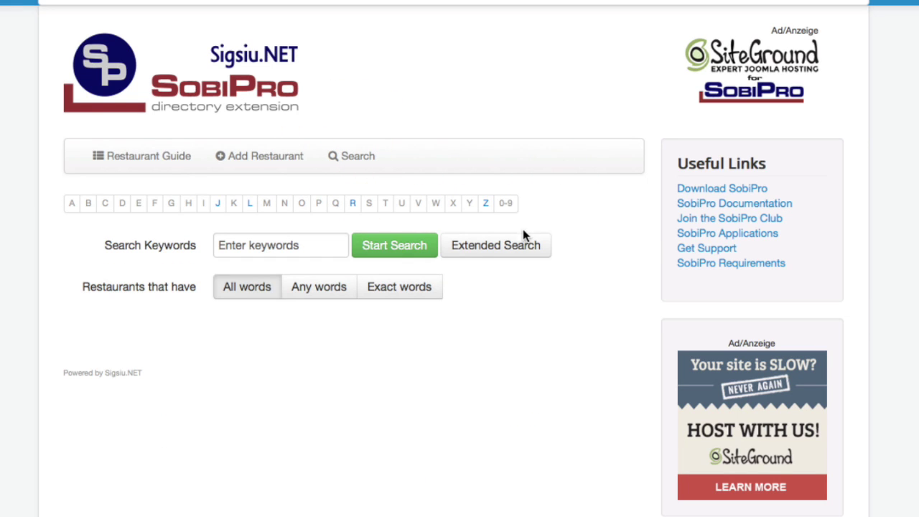
pyautogui.click(524, 239)
pyautogui.scroll(-2, 523, 239)
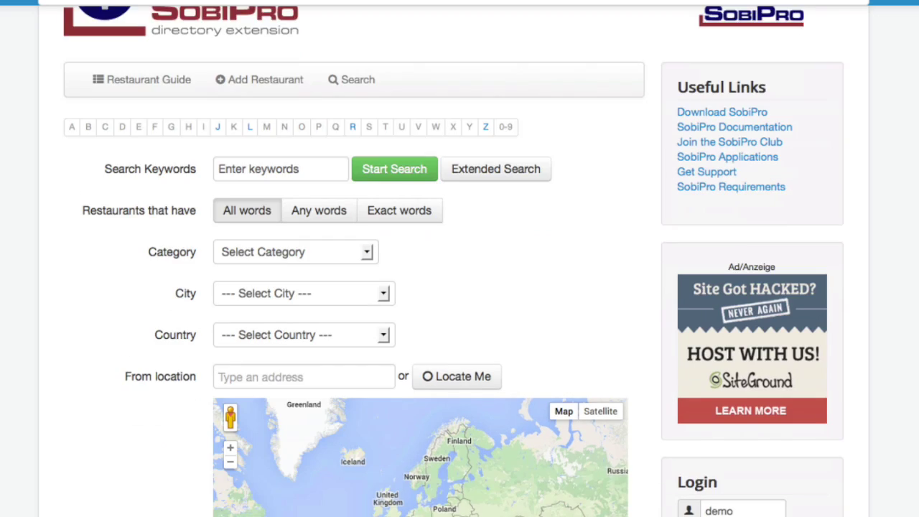
pyautogui.scroll(-2, 195, 246)
pyautogui.click(224, 295)
pyautogui.write('schaaf')
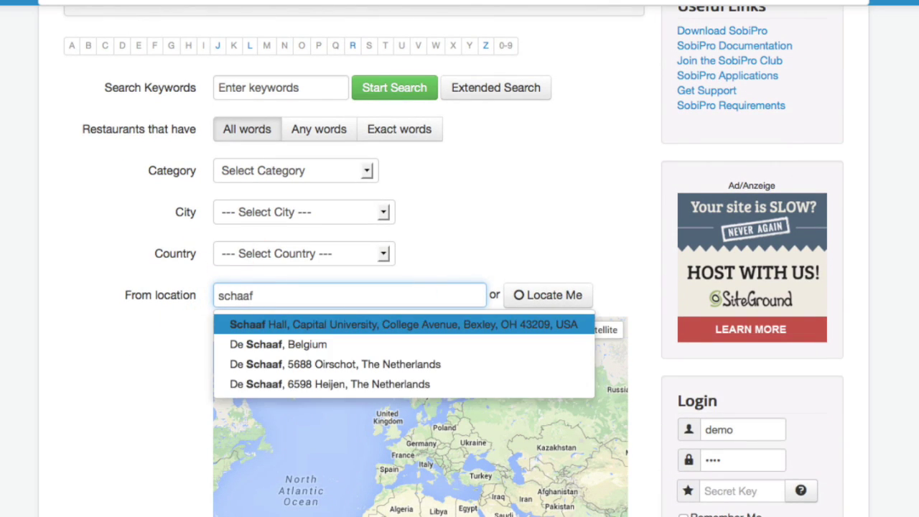
pyautogui.write('heim')
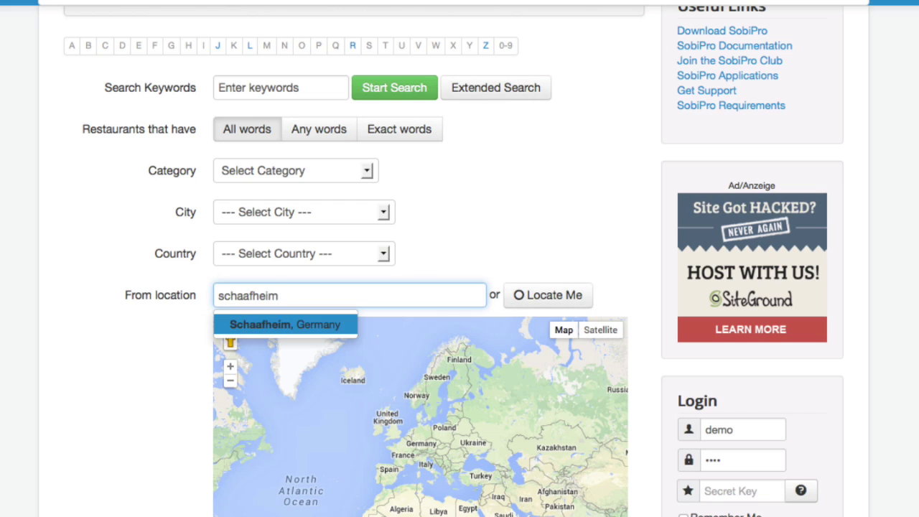
pyautogui.click(228, 333)
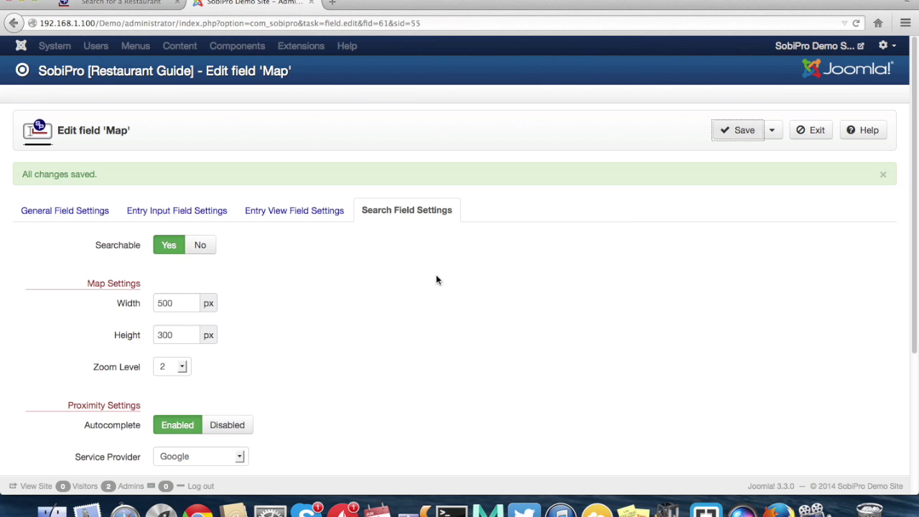
# - Set the Map field's Autocomplete to Disabled, save it, and return to the restaurant search tab
pyautogui.scroll(-1, 436, 280)
pyautogui.scroll(-1, 436, 279)
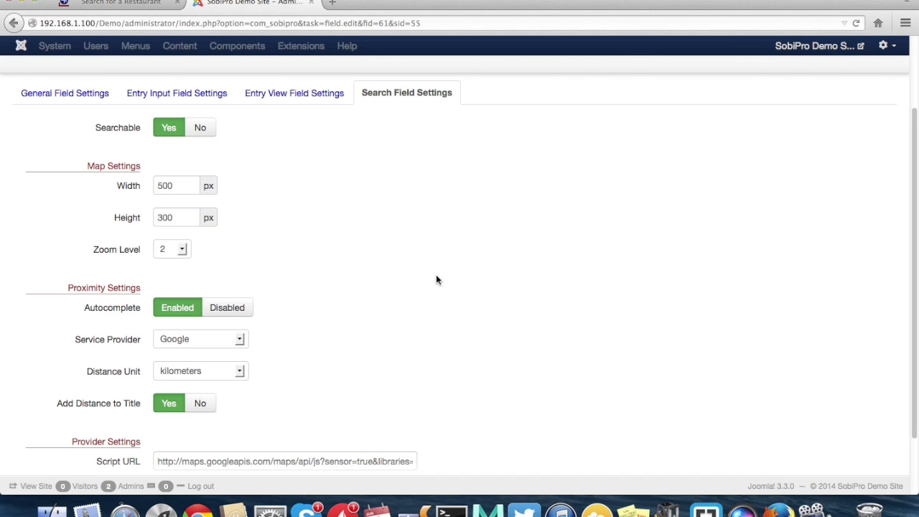
pyautogui.scroll(-3, 436, 280)
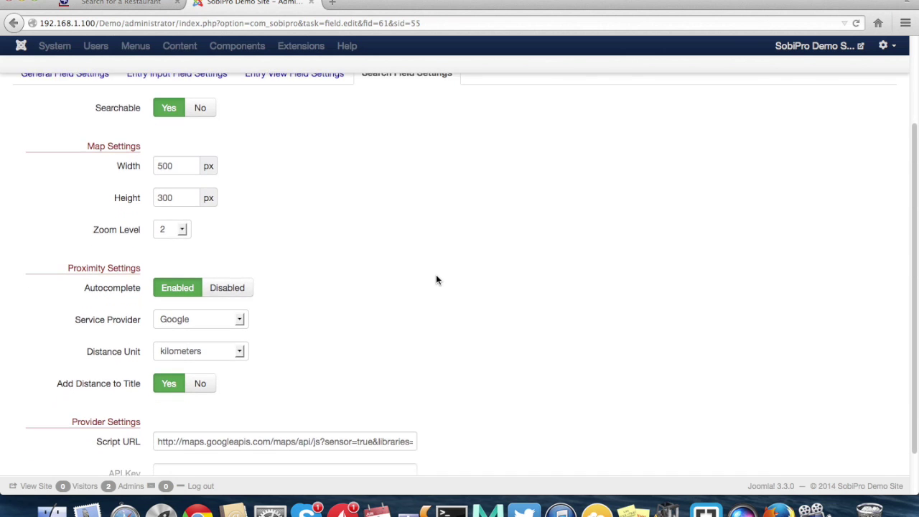
pyautogui.click(221, 280)
pyautogui.scroll(5, 636, 230)
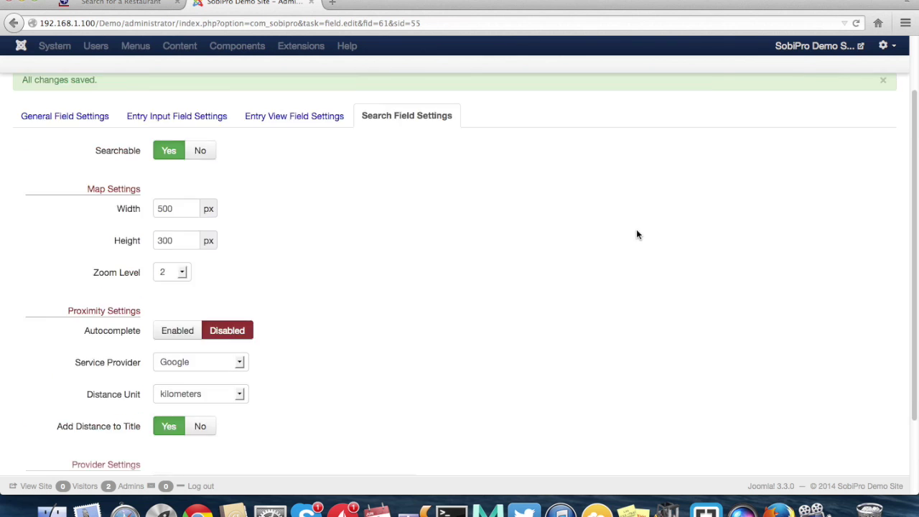
pyautogui.click(729, 127)
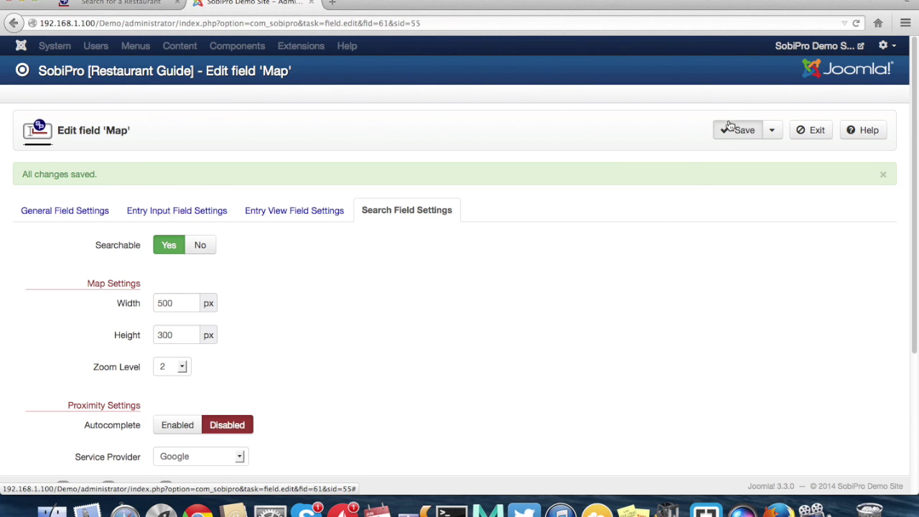
pyautogui.click(136, 5)
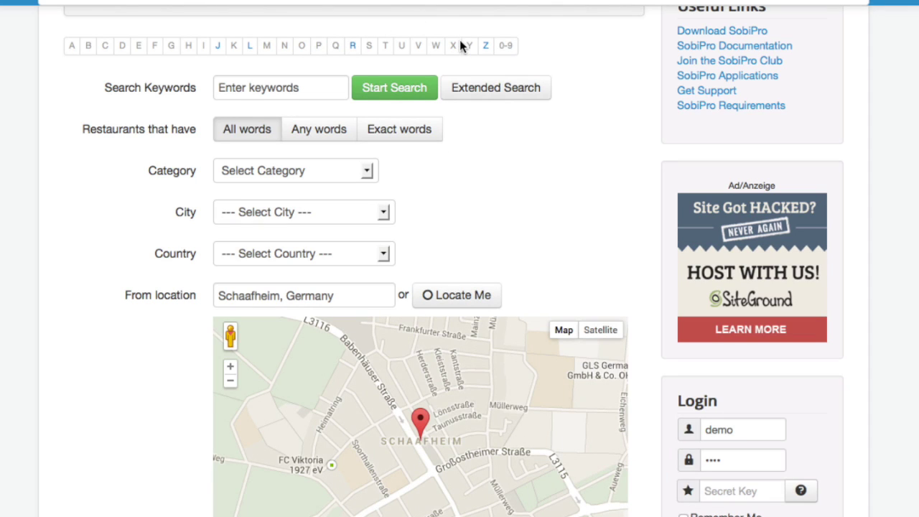
# - Reopen the extended restaurant search and geocode 'frankfurter str schaafheim' as the From location
pyautogui.scroll(3, 461, 43)
pyautogui.click(348, 100)
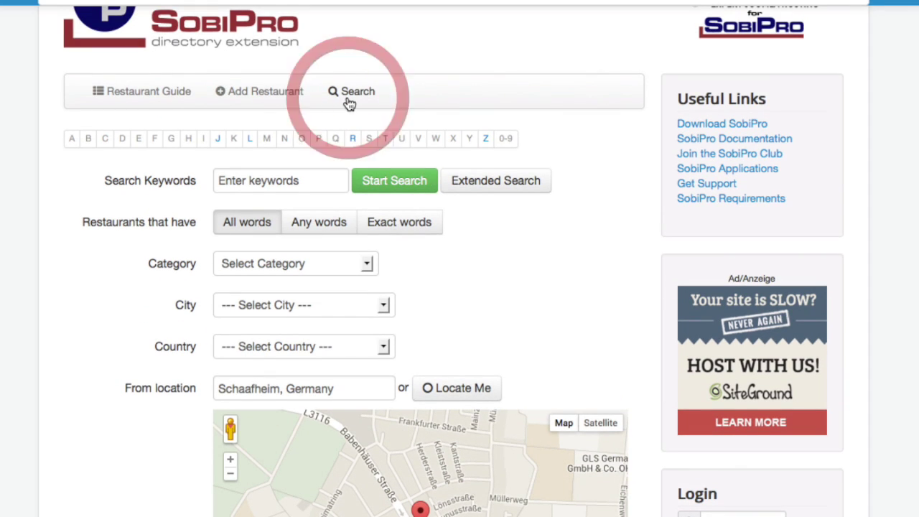
pyautogui.click(349, 104)
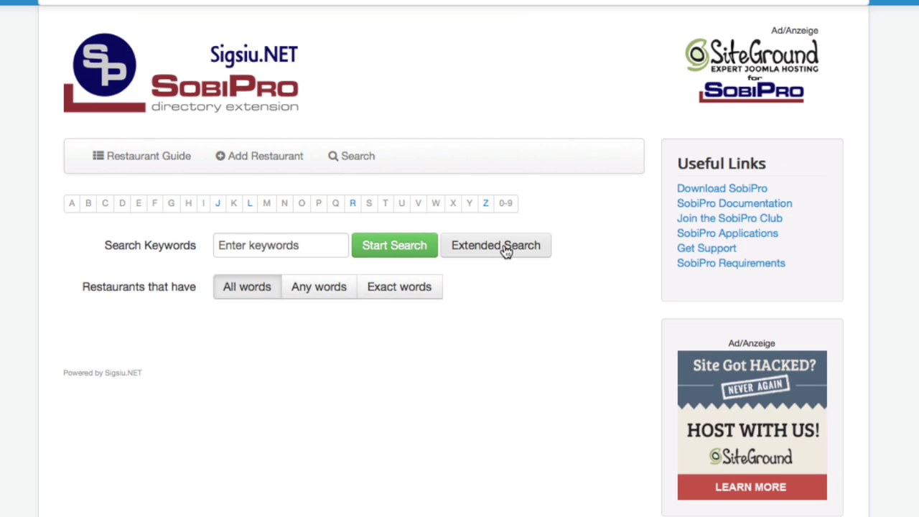
pyautogui.click(505, 250)
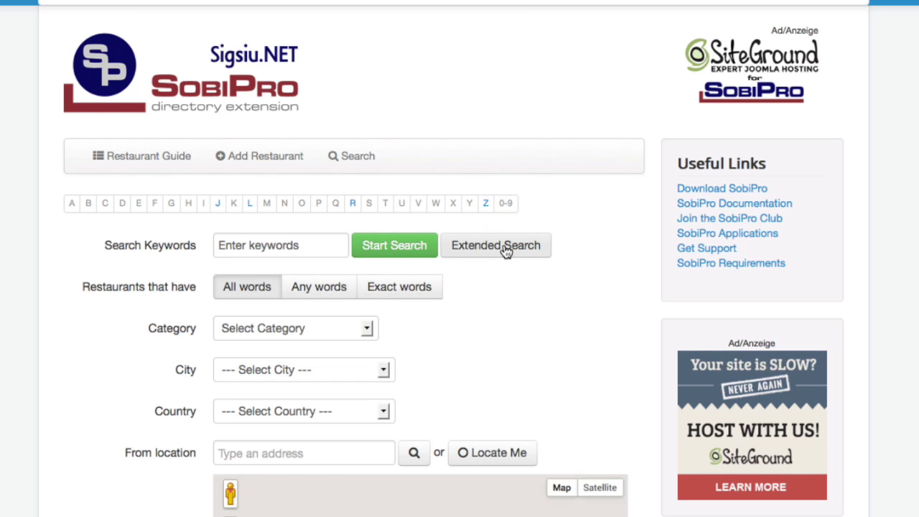
pyautogui.scroll(-5, 7, 425)
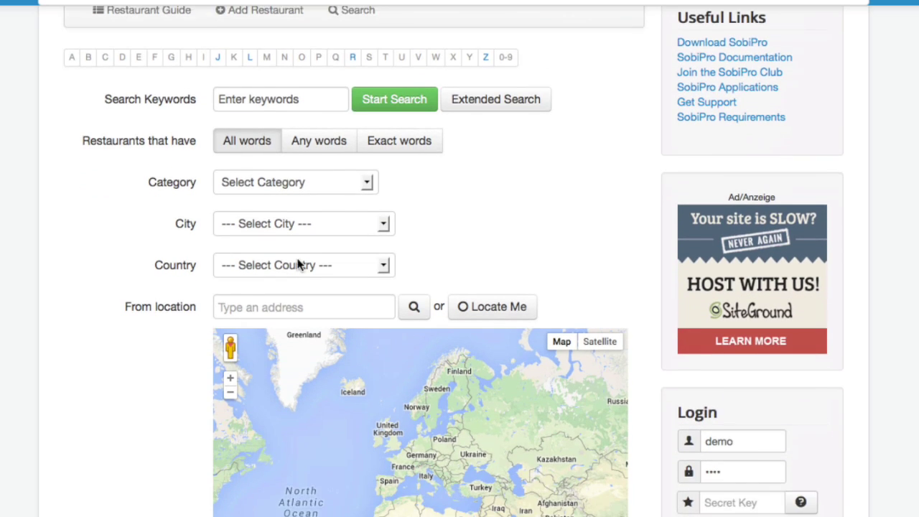
pyautogui.click(255, 248)
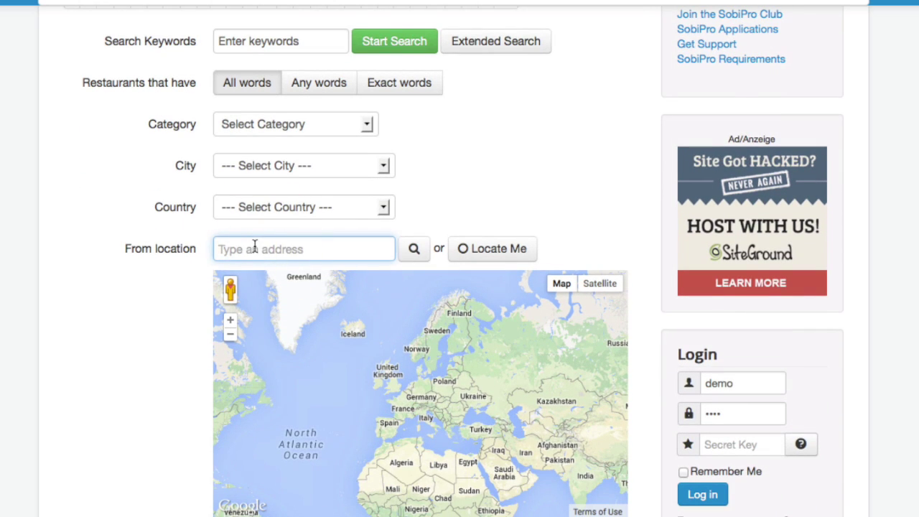
pyautogui.write('frankfurter st')
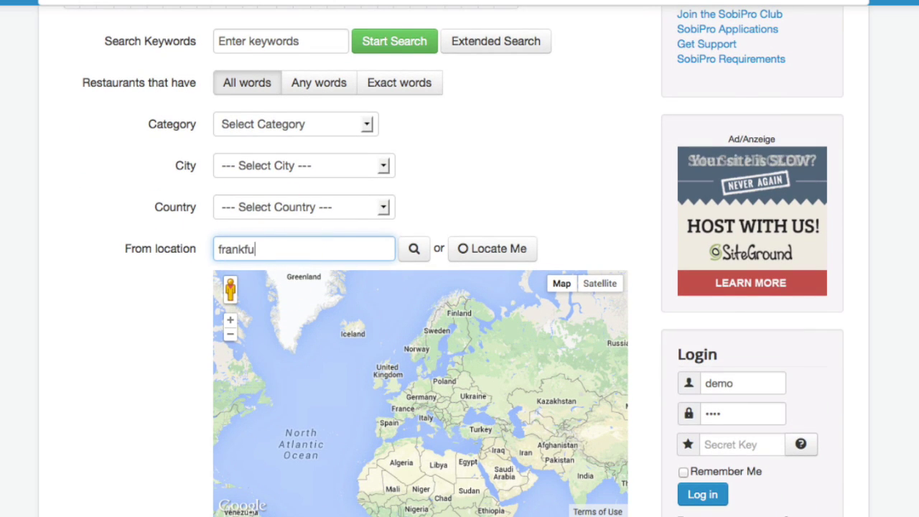
pyautogui.write('r schaafheim')
pyautogui.click(414, 249)
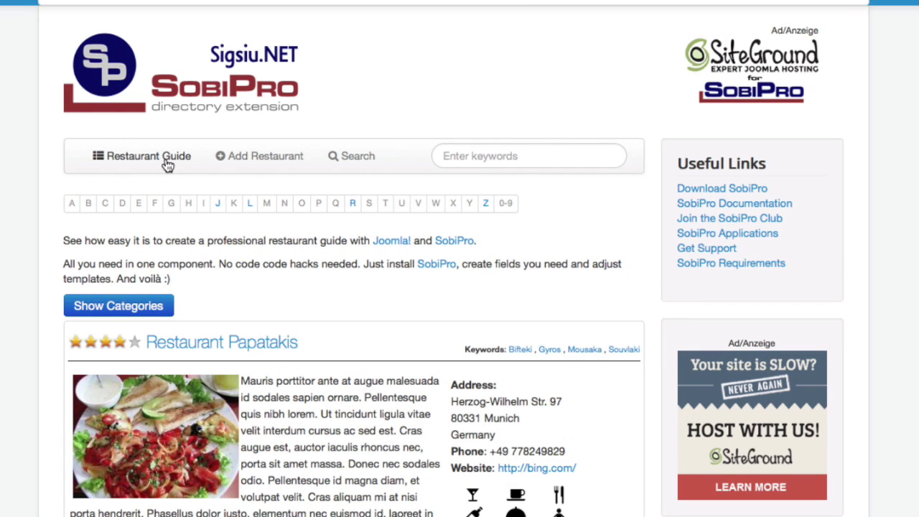
# - View the Business Directory's extended search with its MapQuest map, then go to the events search page
pyautogui.click(91, 2)
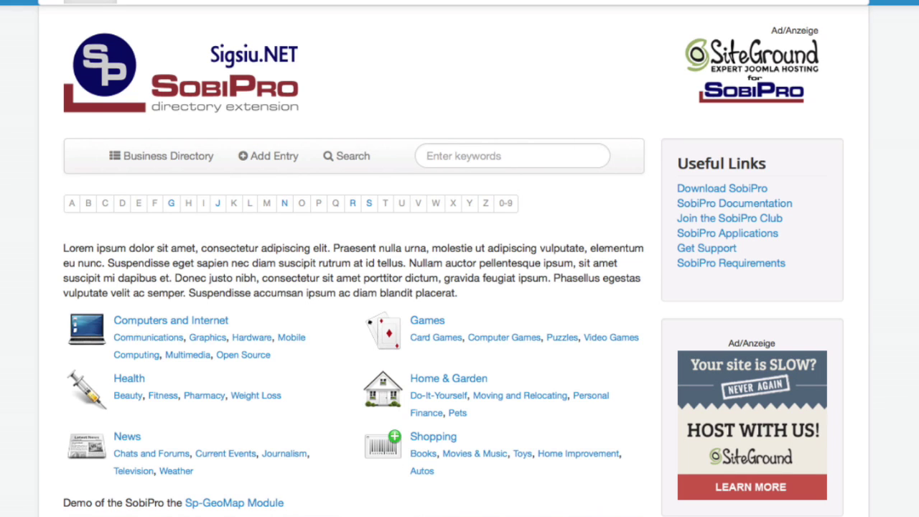
pyautogui.click(347, 158)
pyautogui.click(448, 253)
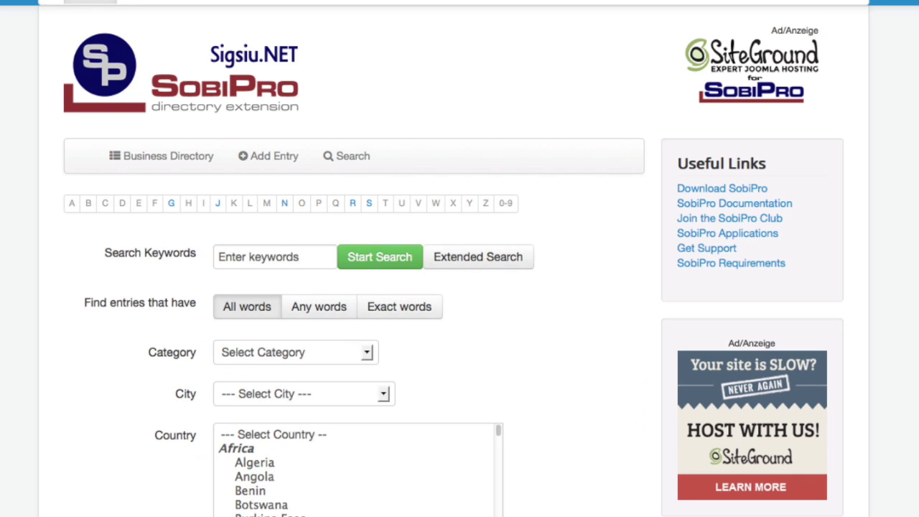
pyautogui.scroll(-10, 134, 256)
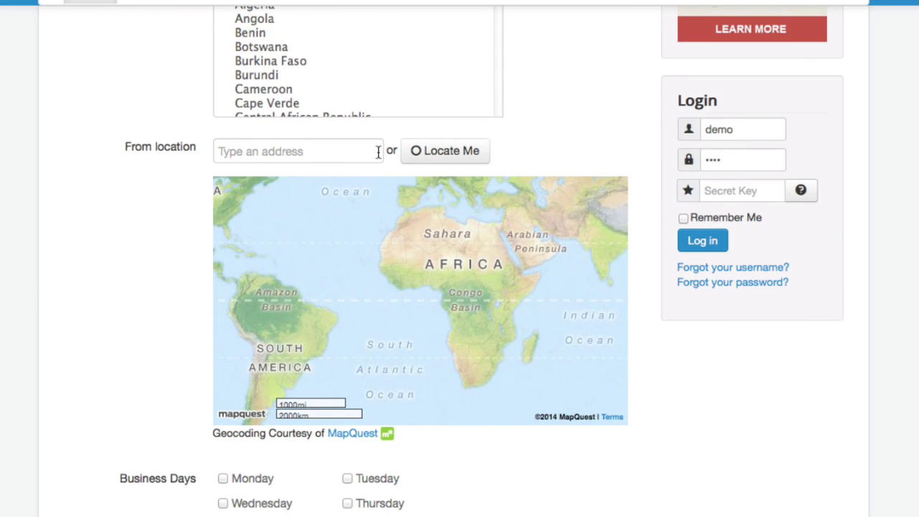
pyautogui.click(281, 86)
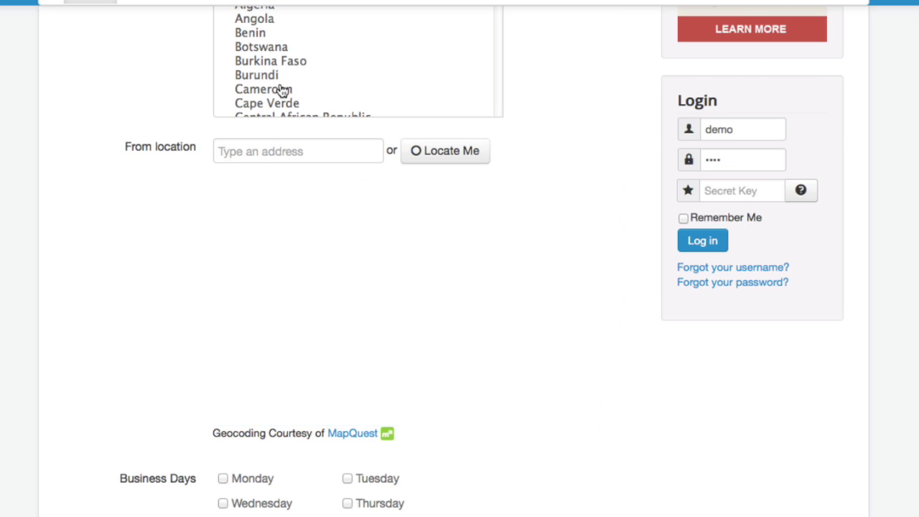
pyautogui.scroll(-1, 29, 265)
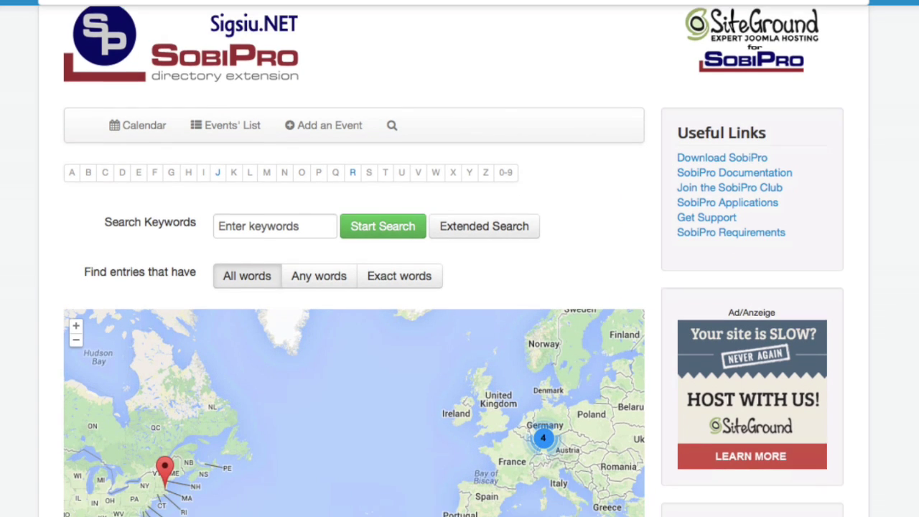
# - In the extended events search, use Locate Me and allow the browser to share the location
pyautogui.scroll(-2, 442, 179)
pyautogui.click(482, 164)
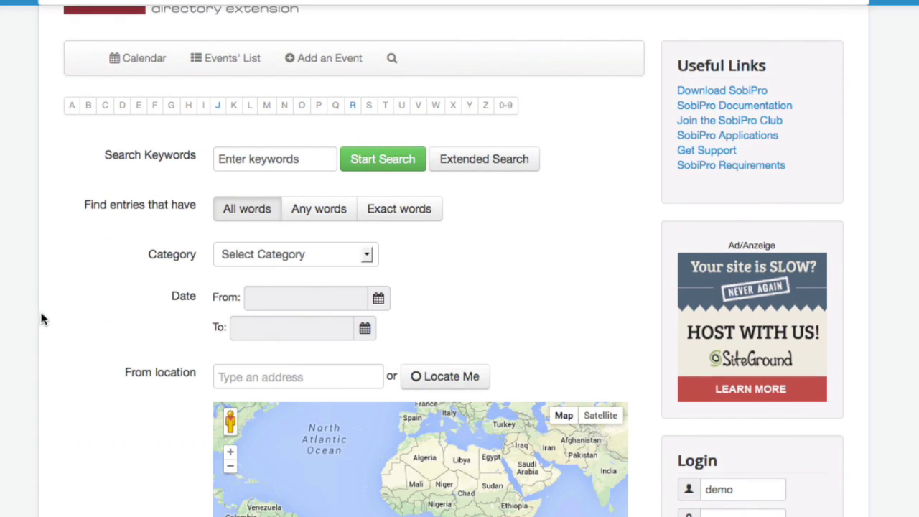
pyautogui.scroll(-5, 35, 319)
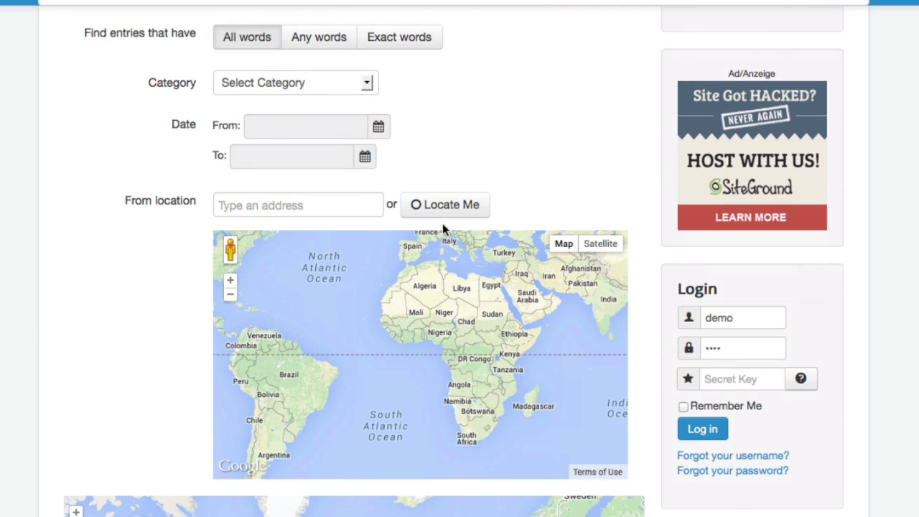
pyautogui.click(445, 206)
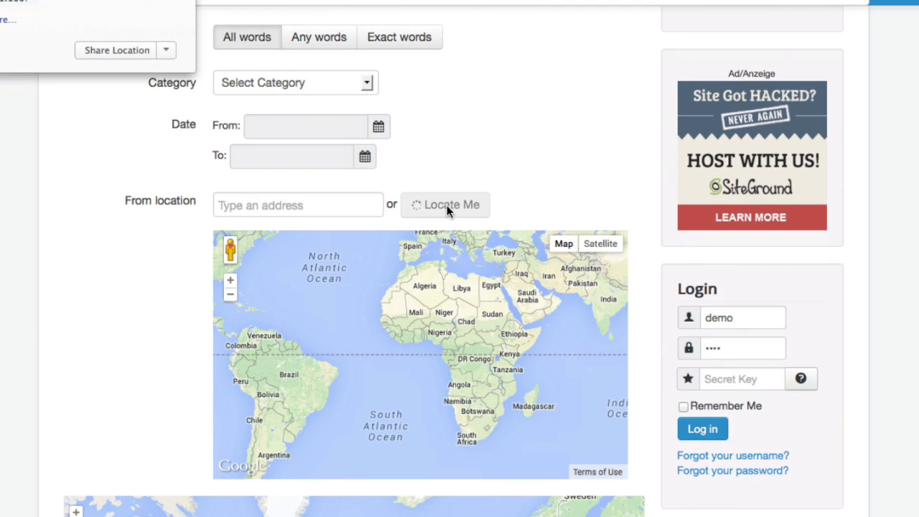
pyautogui.click(107, 53)
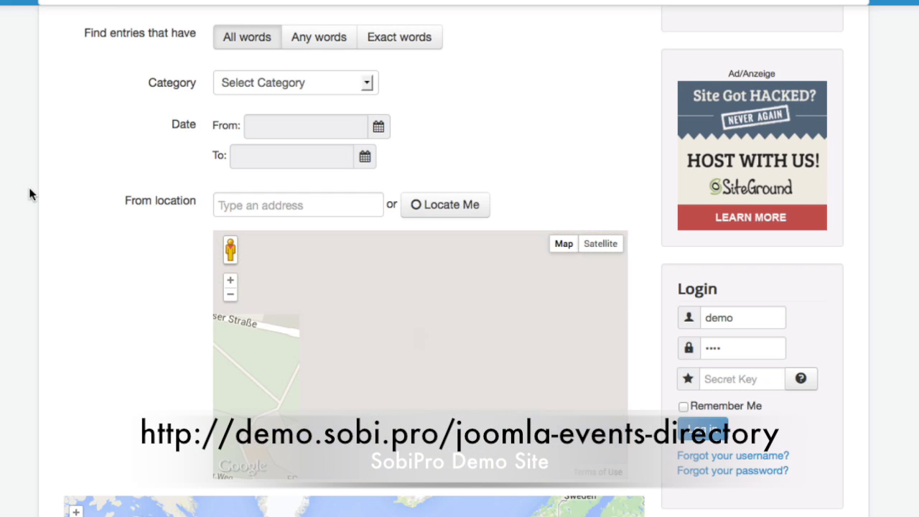
# - Start the search and scroll through the five events sorted by distance, 1 km to 5714 km
pyautogui.scroll(3, 523, 114)
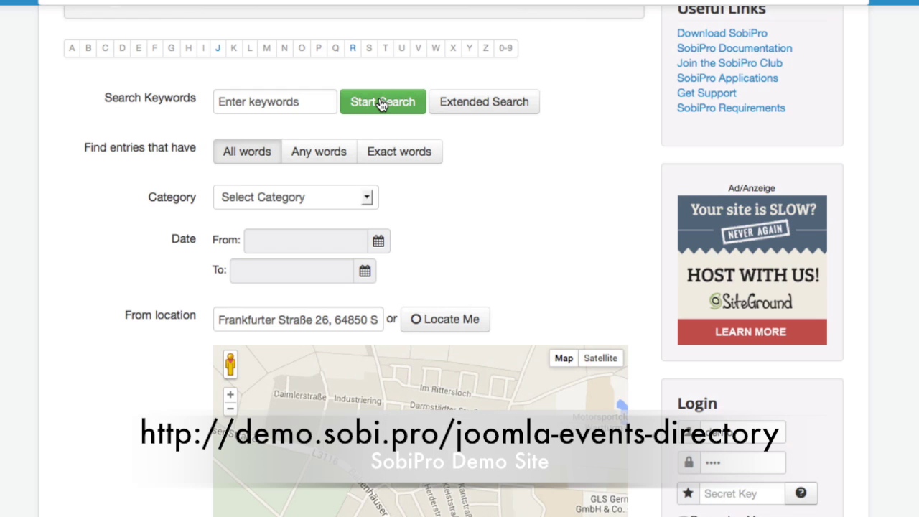
pyautogui.click(382, 104)
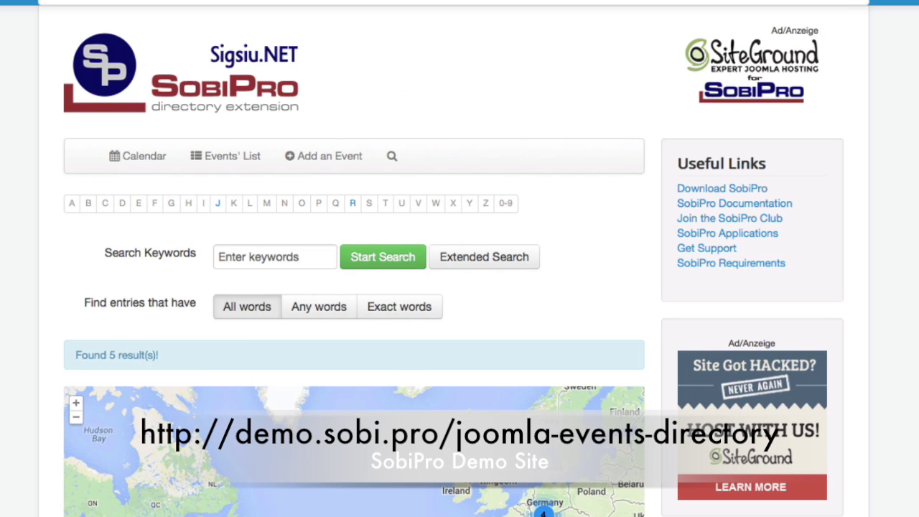
pyautogui.scroll(-5, 301, 313)
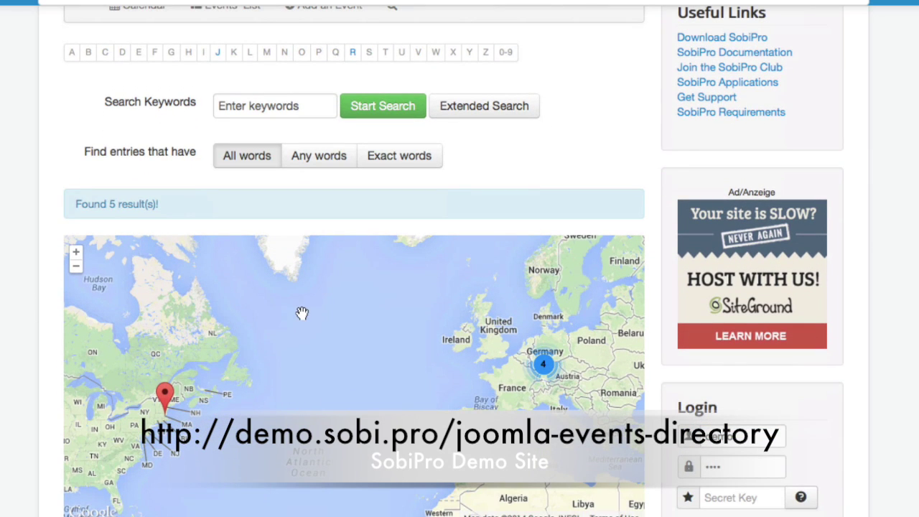
pyautogui.scroll(-10, 33, 298)
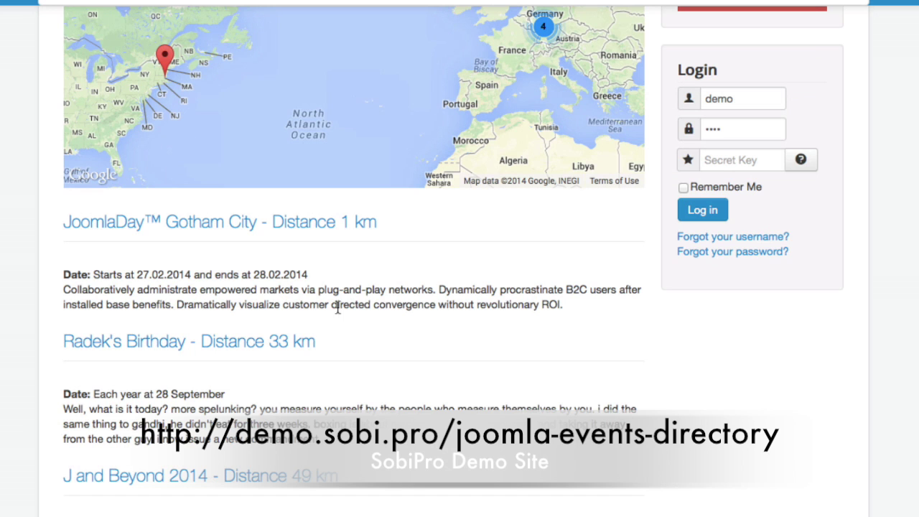
pyautogui.scroll(-5, 320, 347)
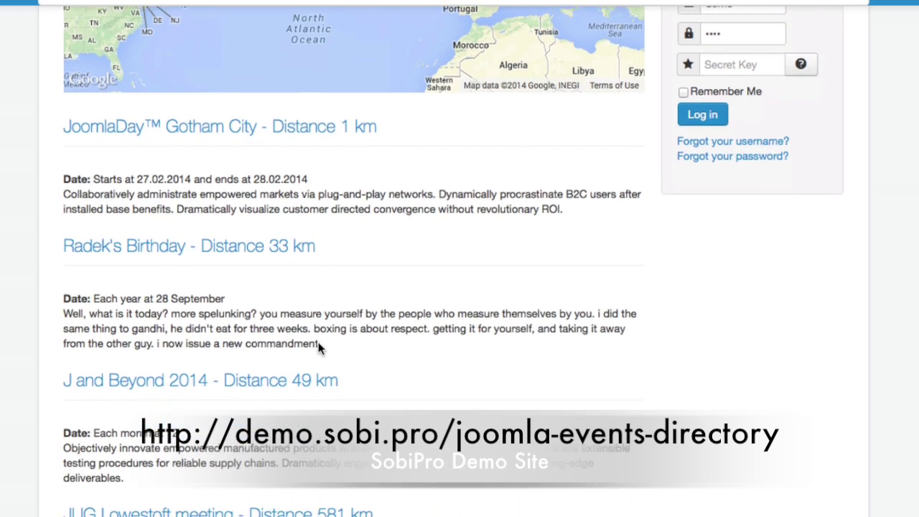
pyautogui.scroll(-4, 320, 349)
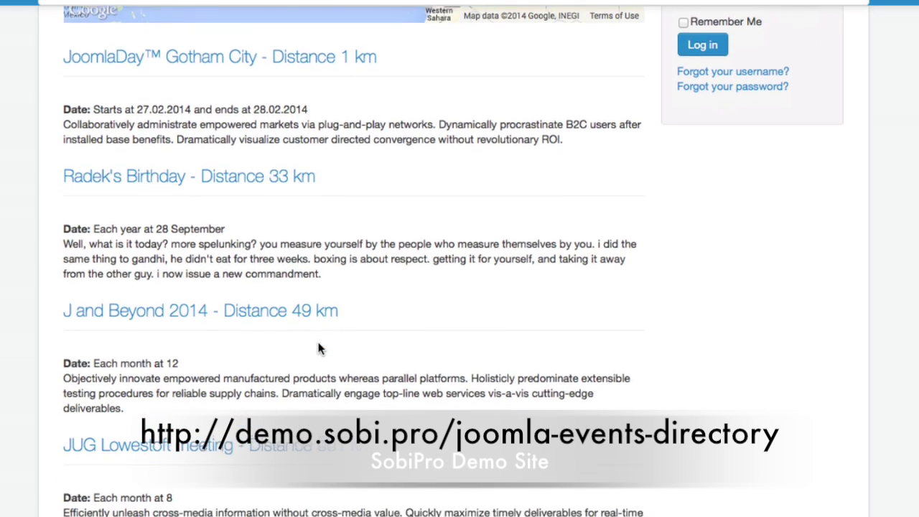
pyautogui.scroll(-3, 319, 349)
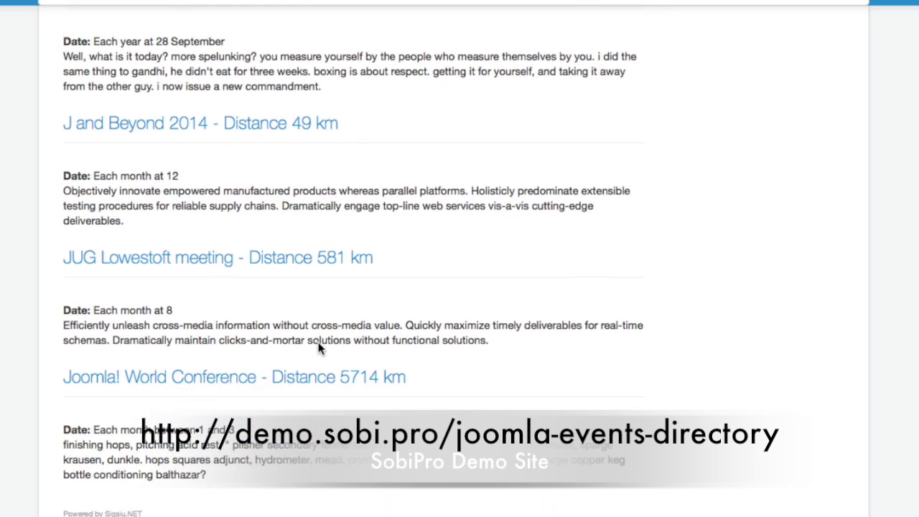